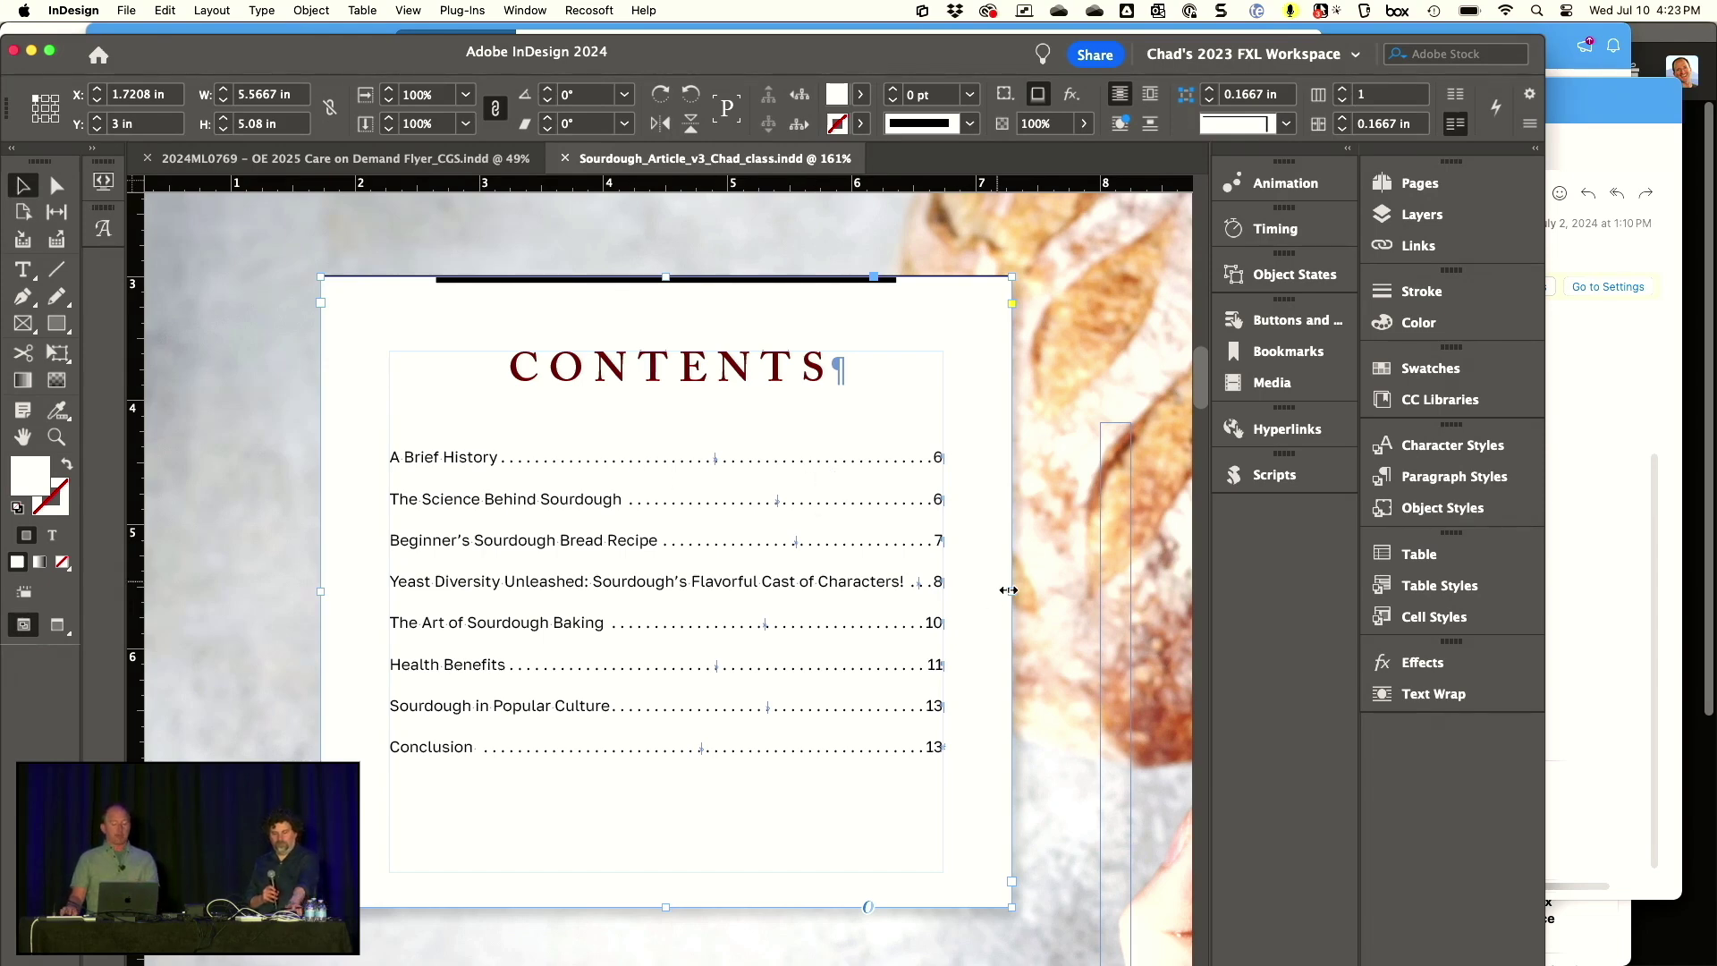
# Step: Delete the dot leader character from the contents entry's right tab stop
pyautogui.moveTo(1011, 591)
pyautogui.mouseDown()
pyautogui.moveTo(849, 589)
pyautogui.moveTo(1107, 583)
pyautogui.moveTo(881, 580)
pyautogui.moveTo(1055, 583)
pyautogui.moveTo(1011, 586)
pyautogui.mouseUp()
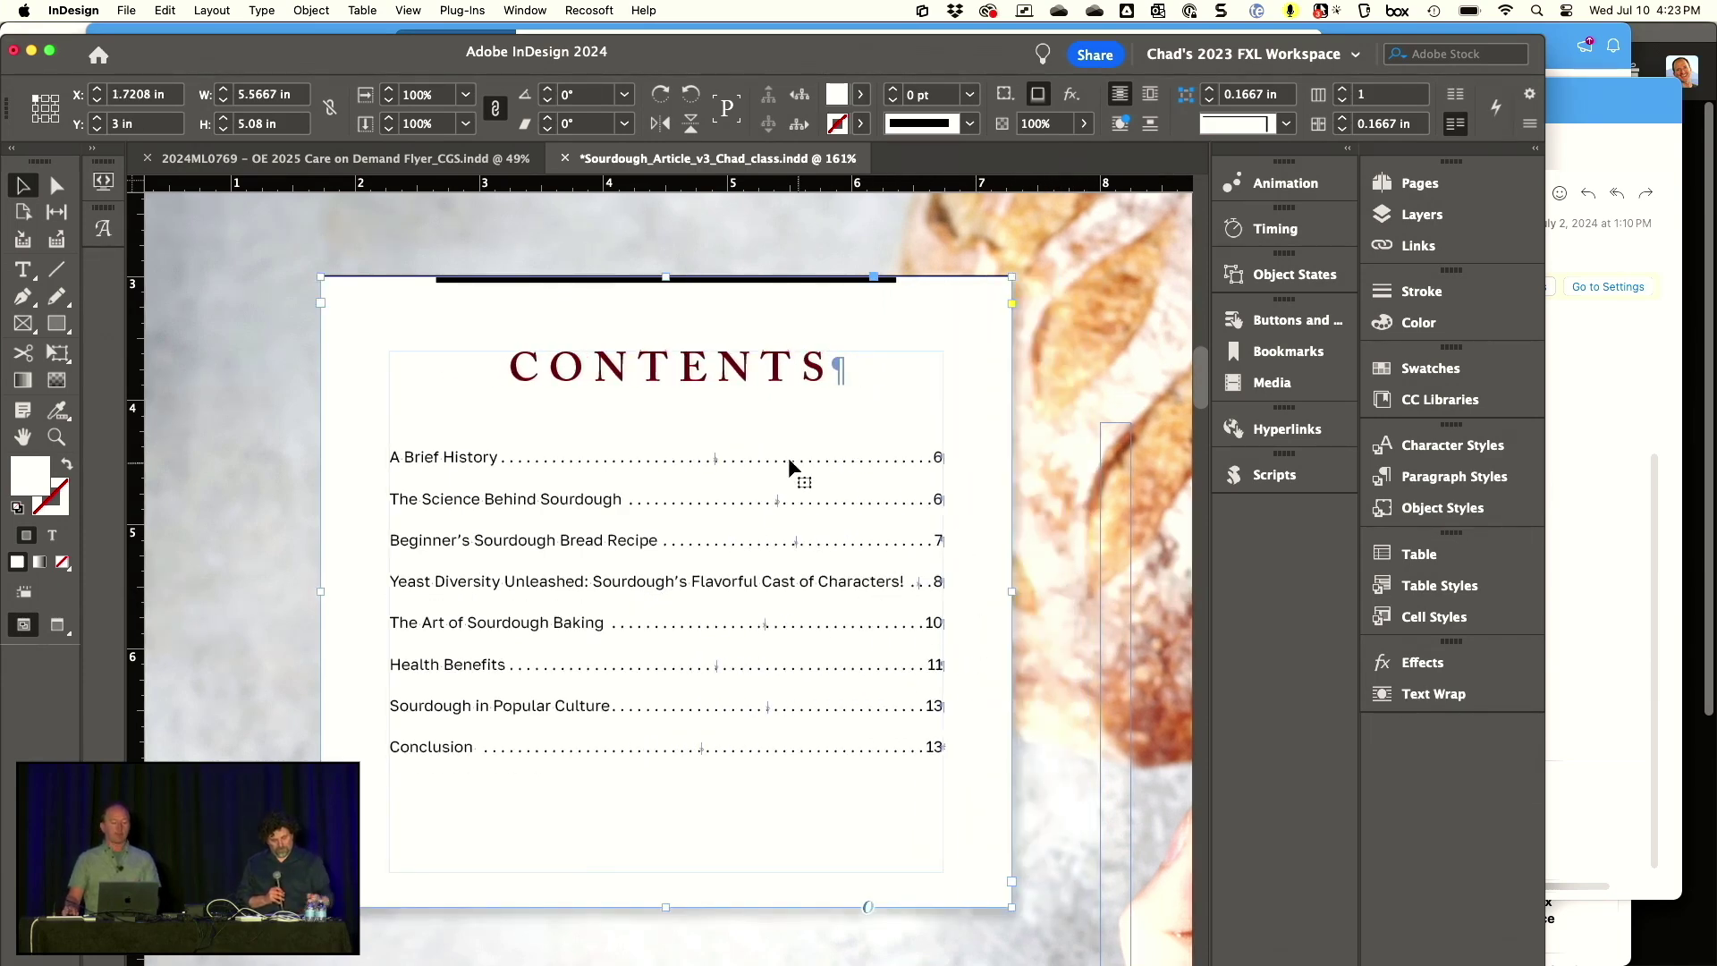
pyautogui.doubleClick(741, 454)
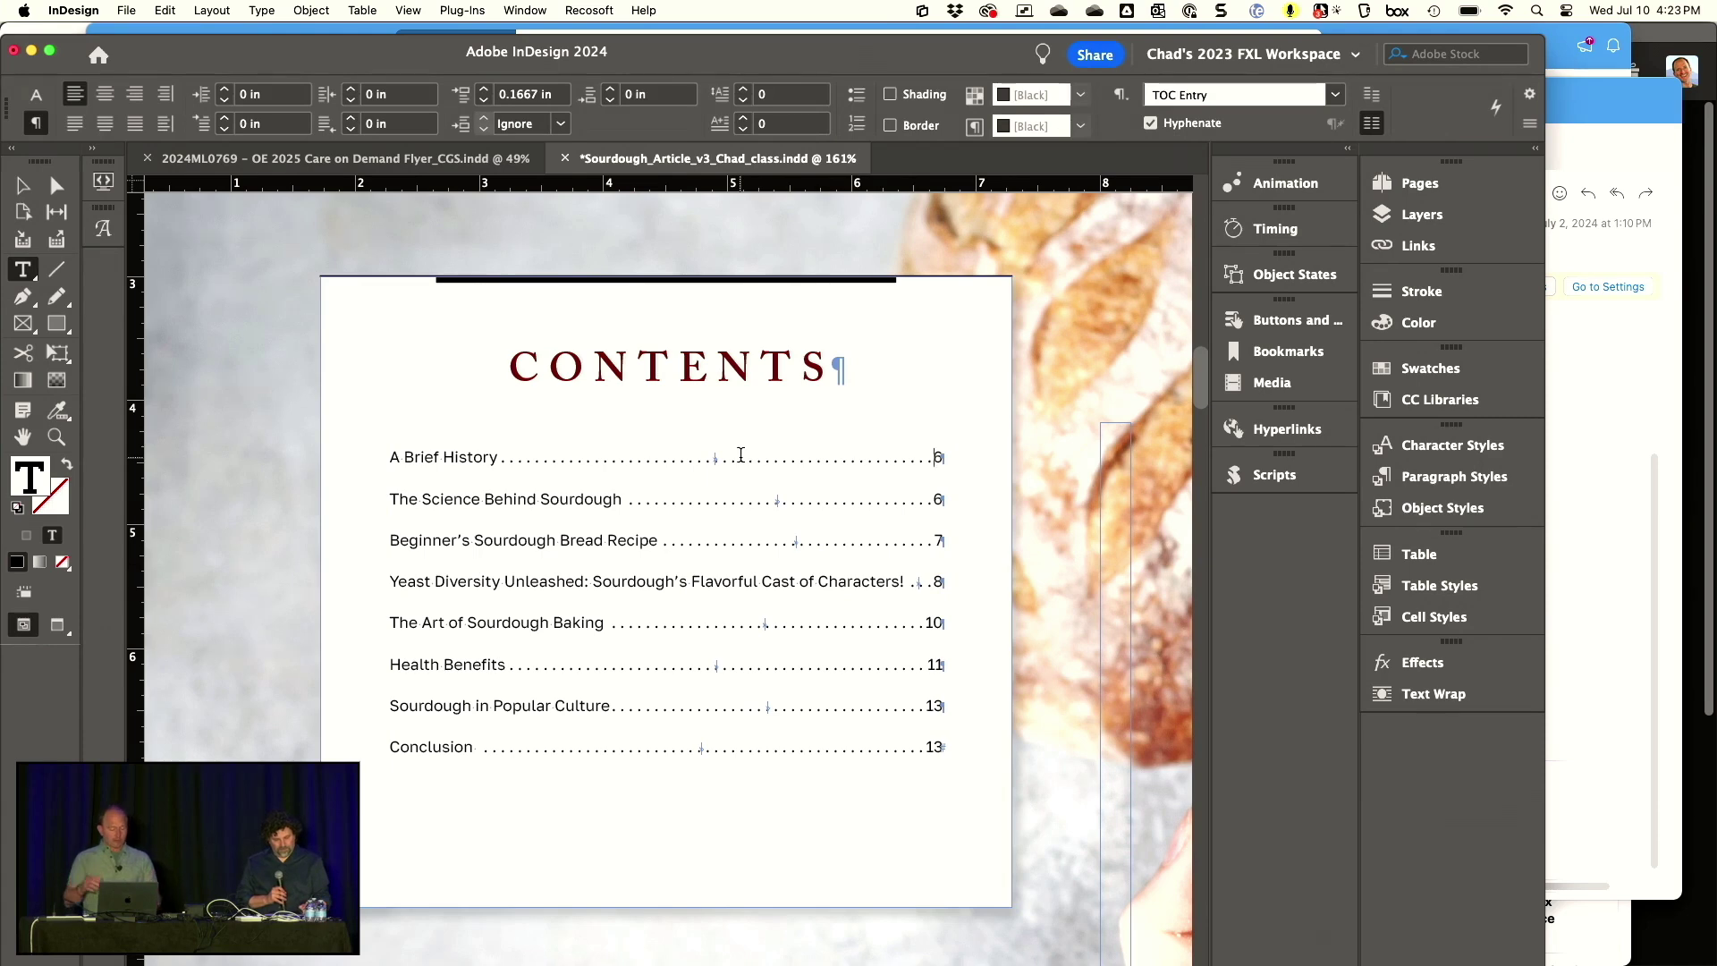
pyautogui.press('super+shift+t')
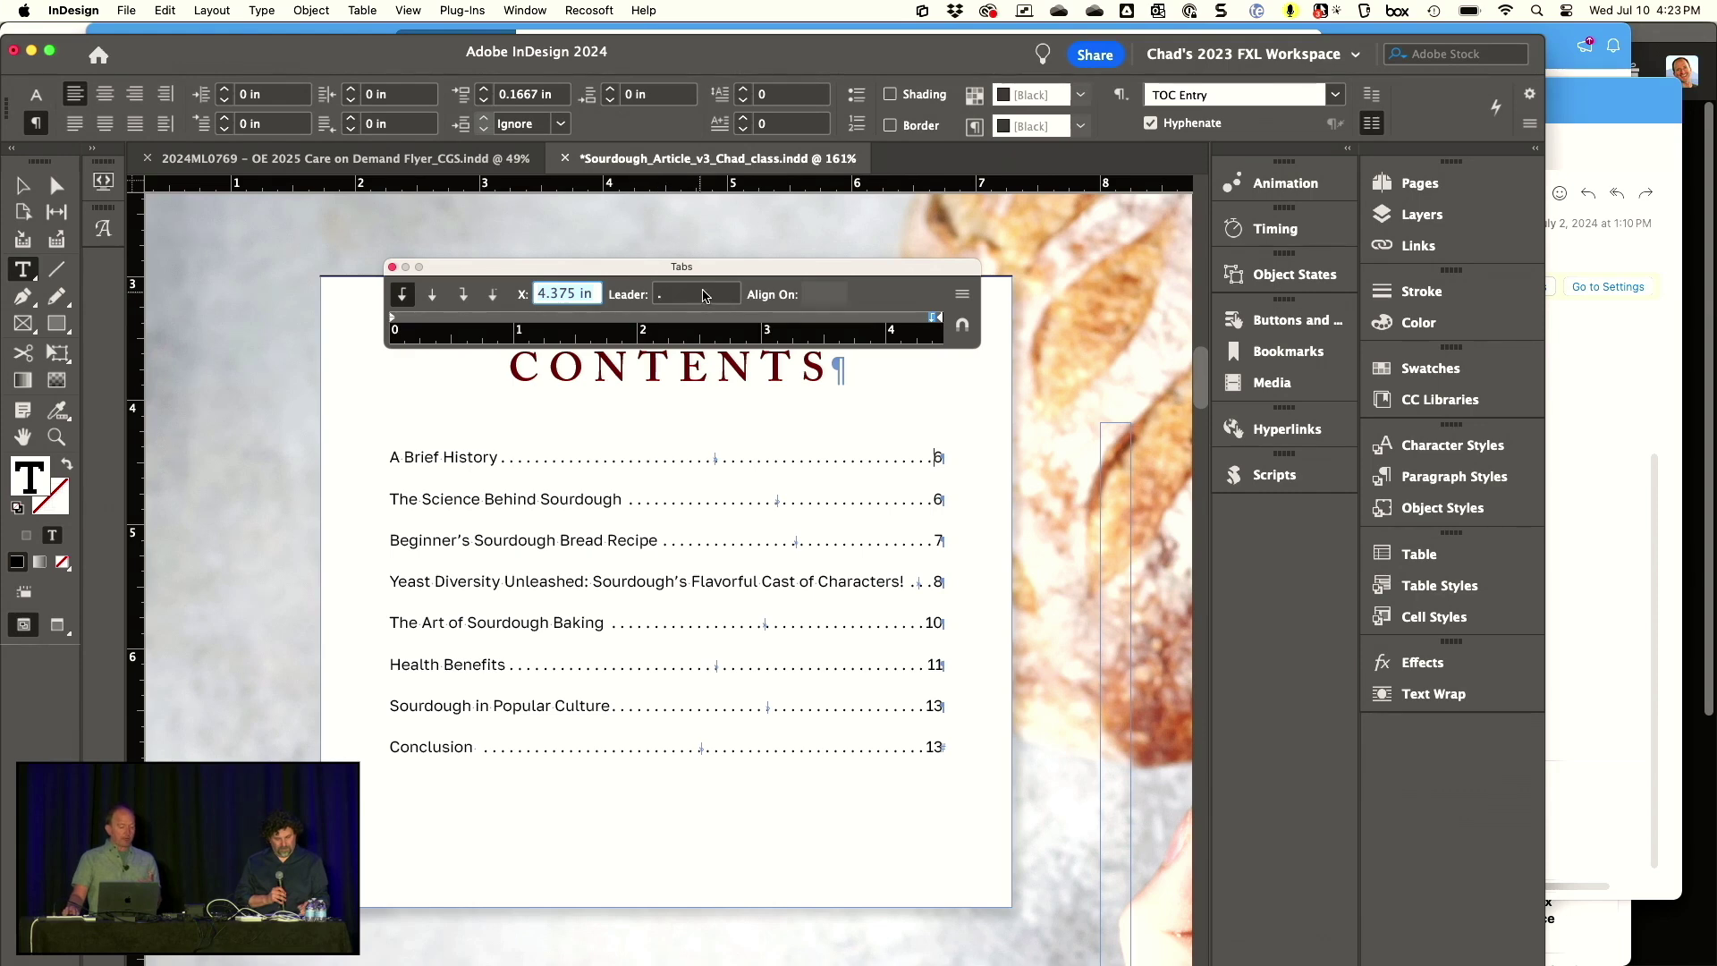
pyautogui.click(702, 296)
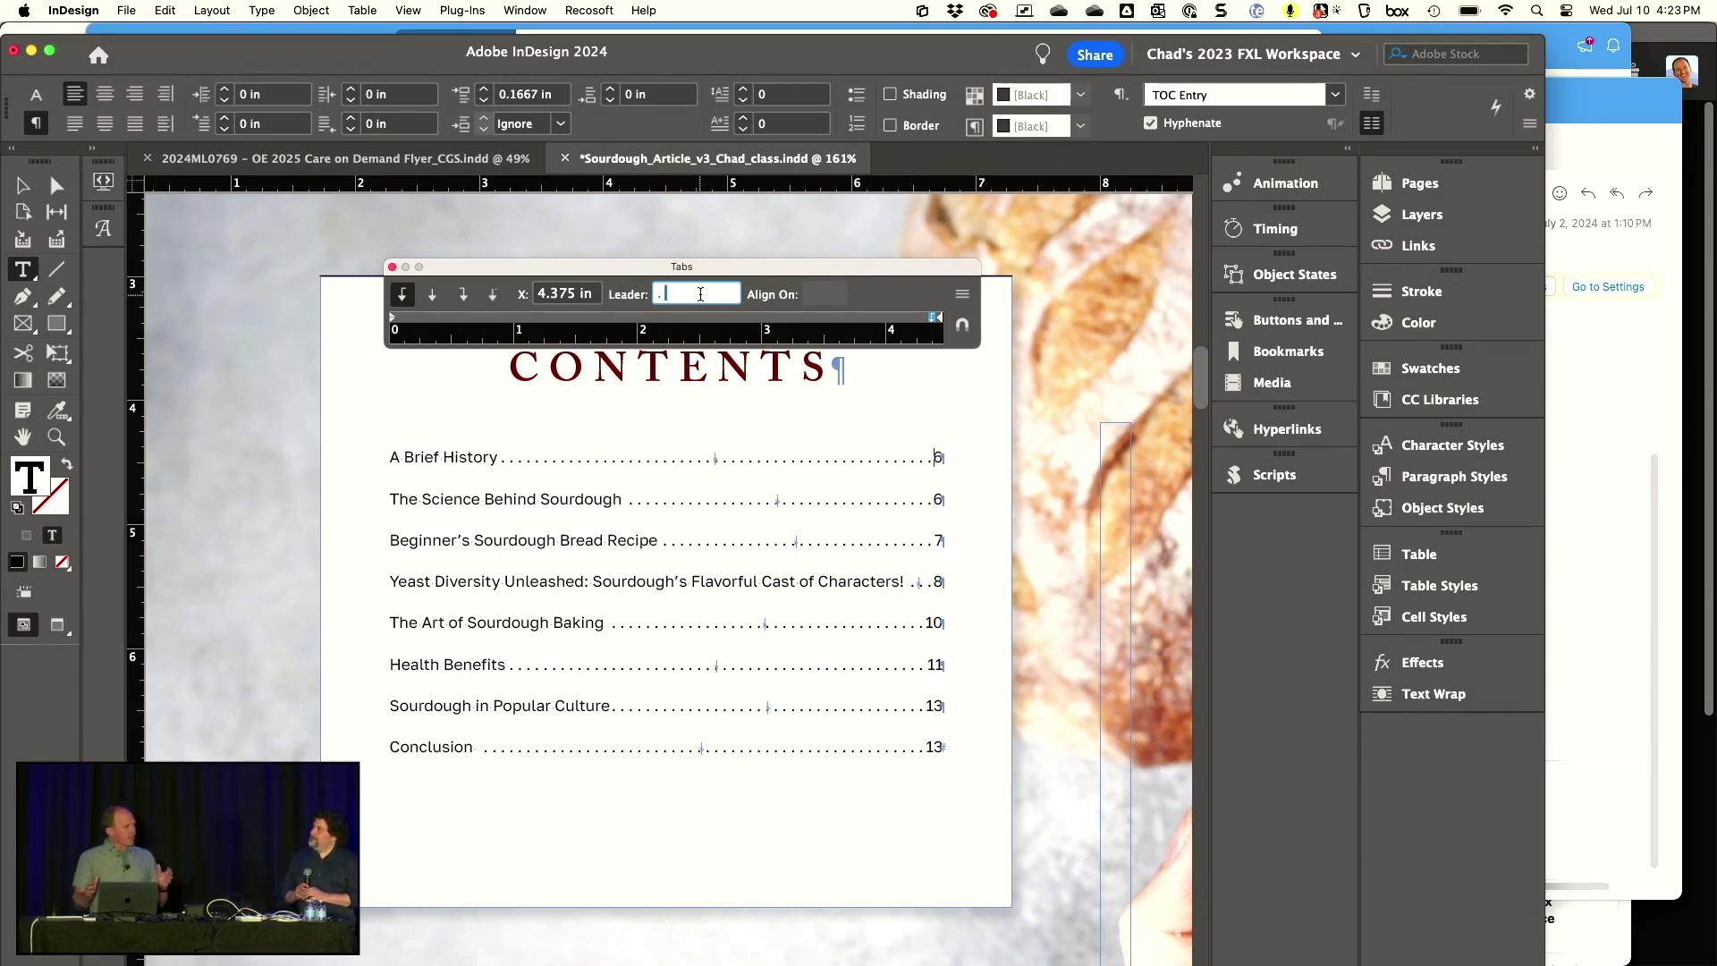
pyautogui.press('BackSpace')
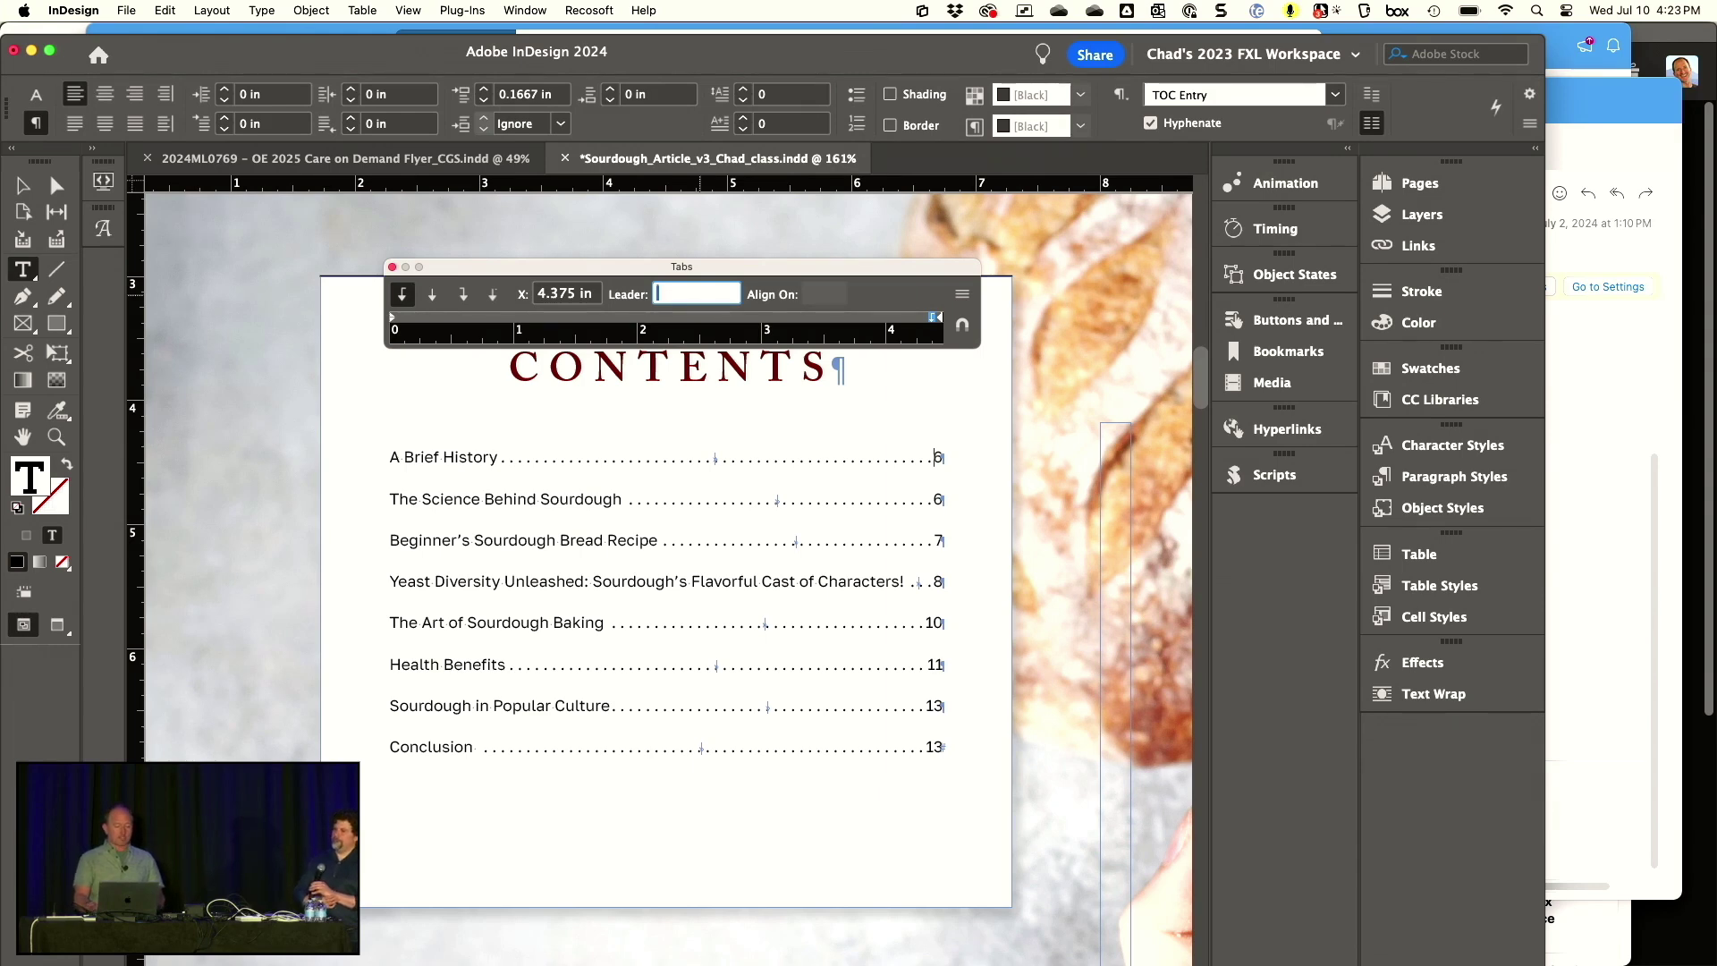
pyautogui.hotkey('shift', 'Tab')
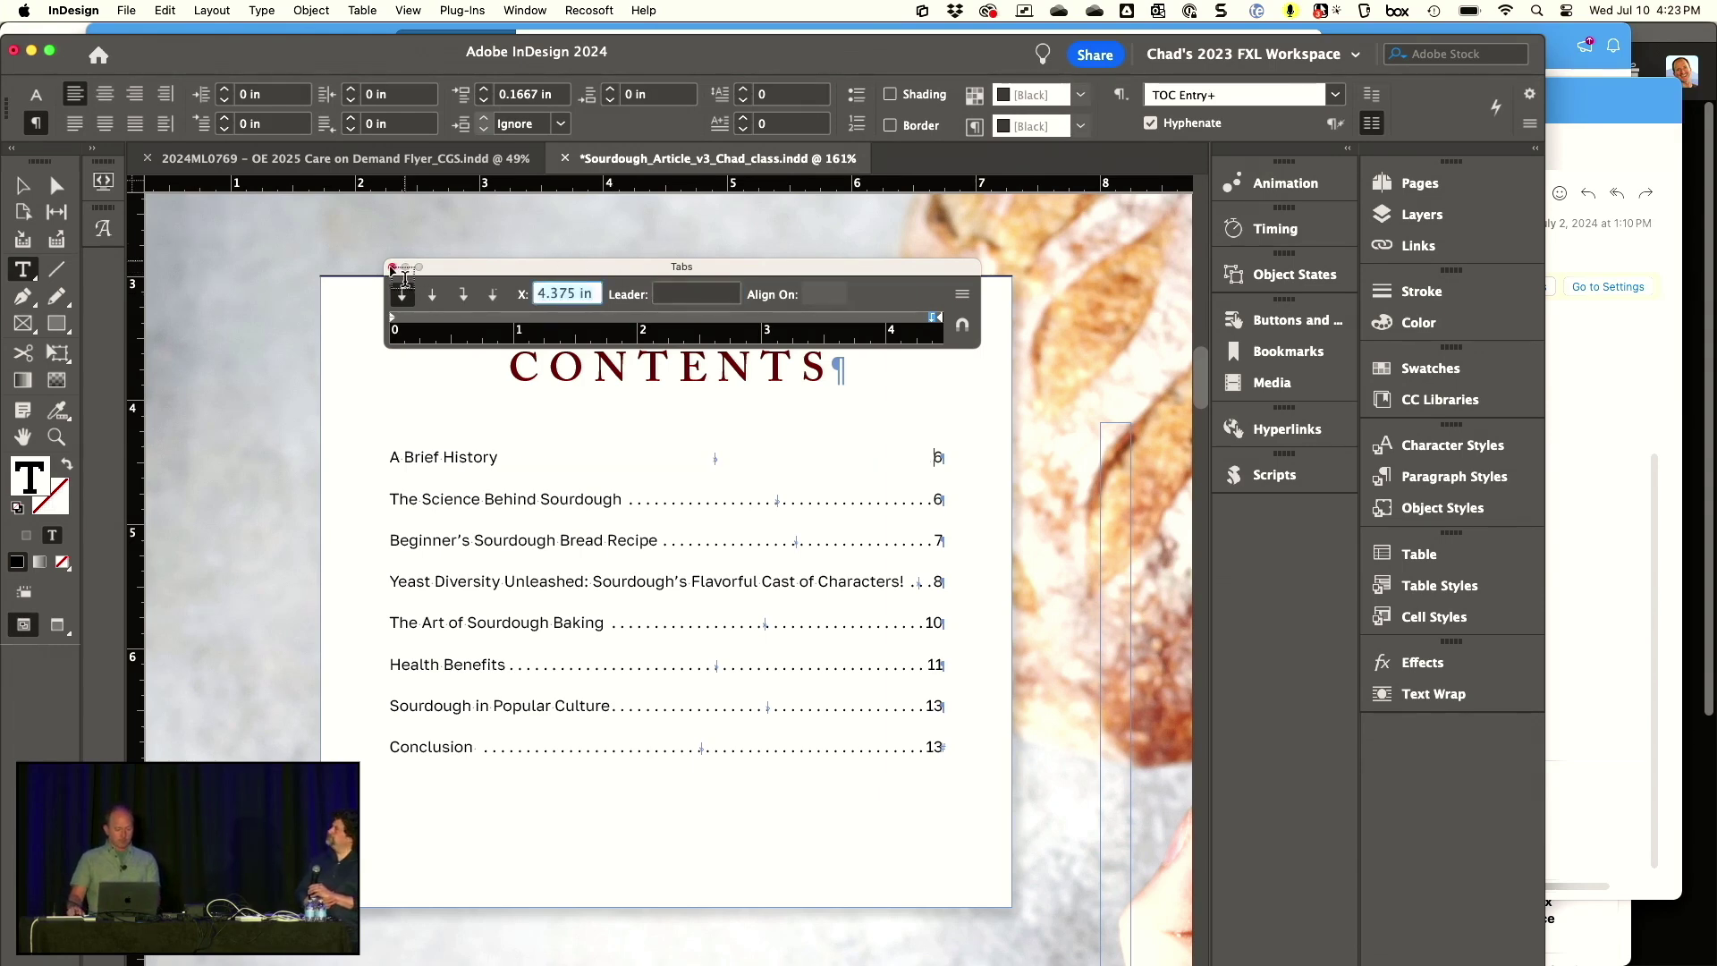
pyautogui.click(392, 269)
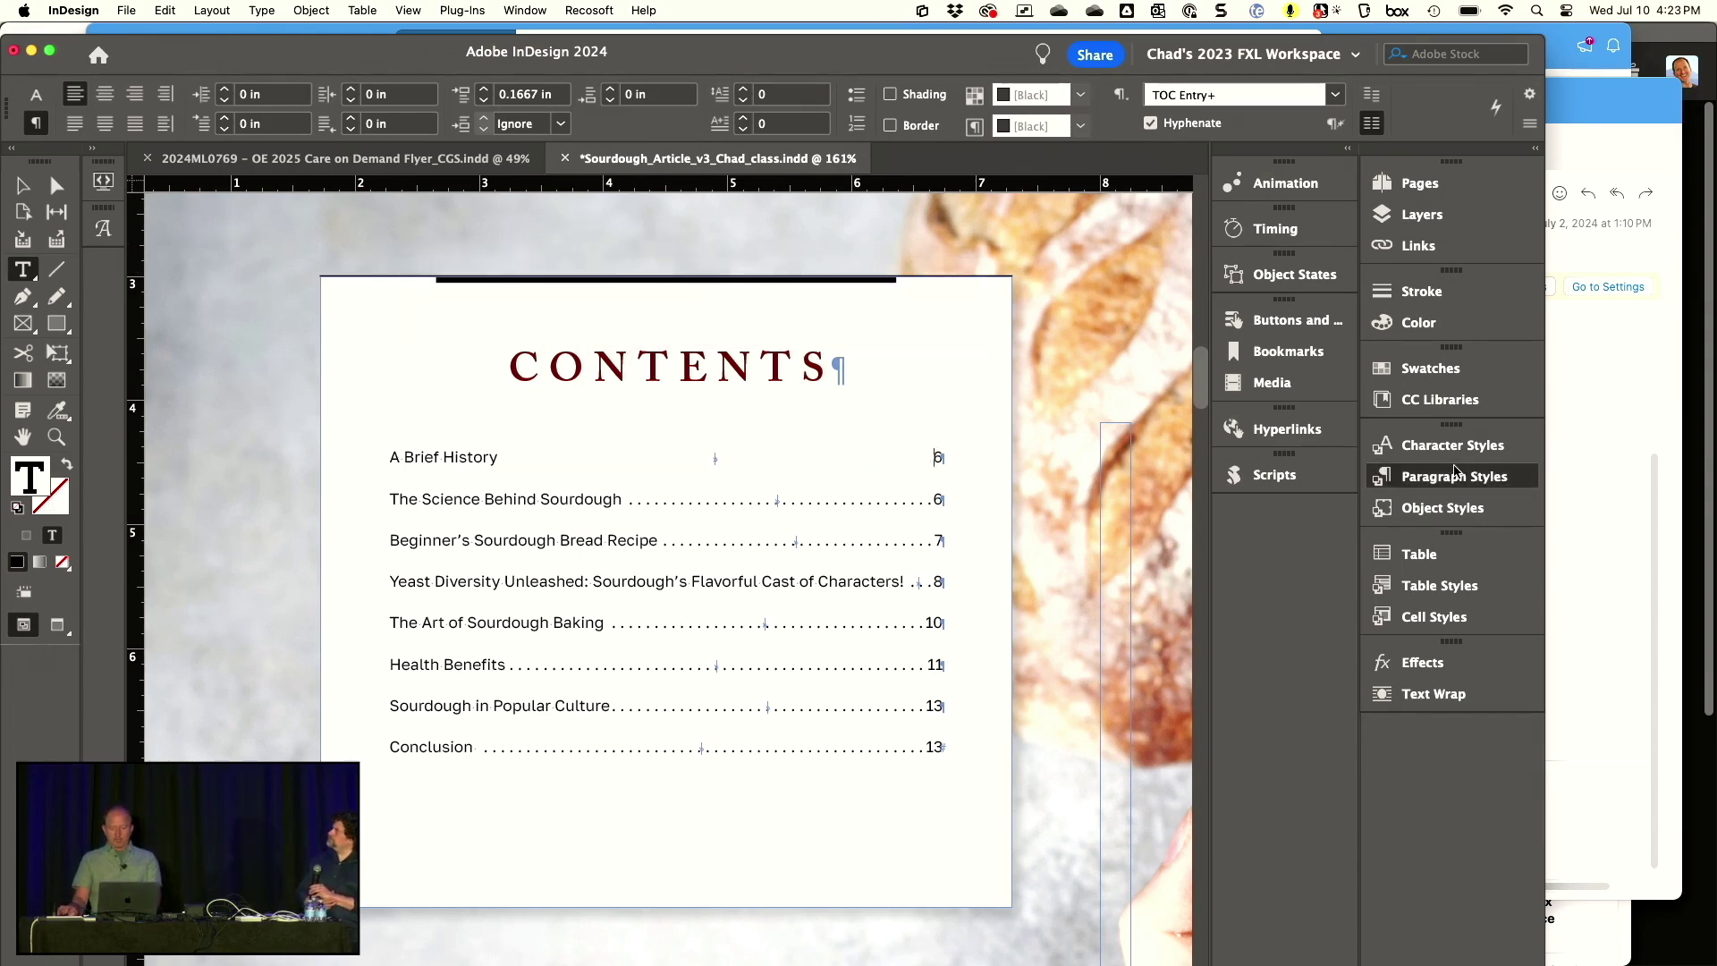
# Step: Redefine the TOC Entry paragraph style so all contents entries lose the dot leaders
pyautogui.click(1455, 475)
pyautogui.rightClick(1056, 937)
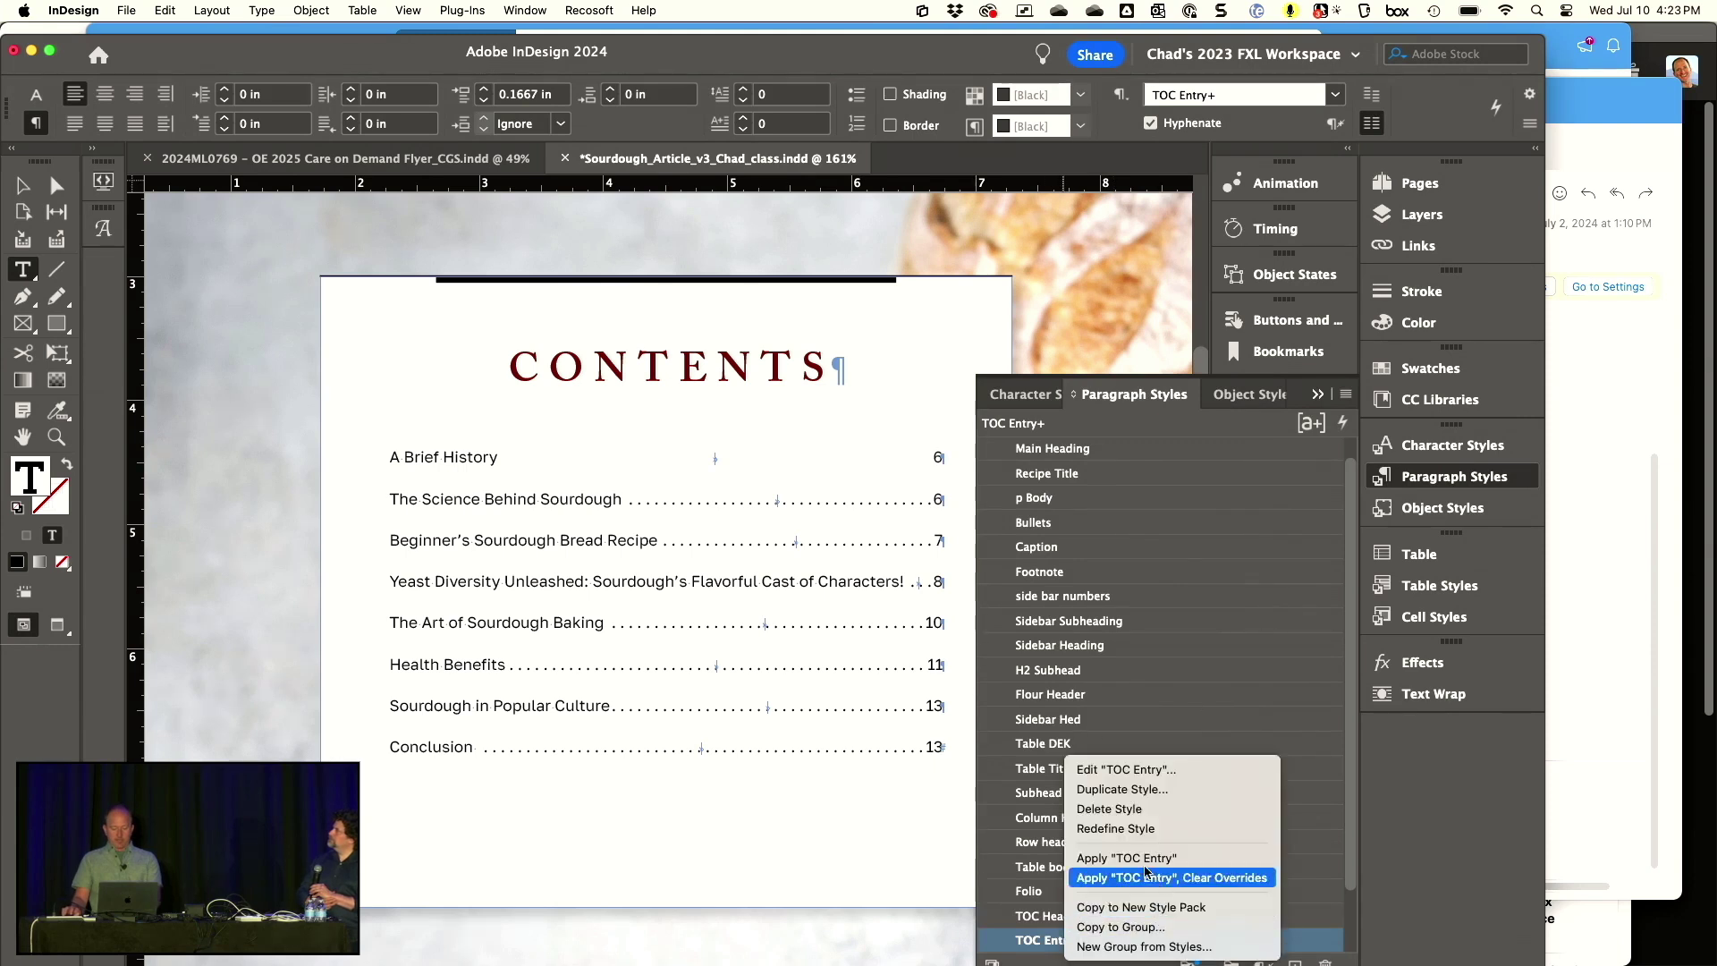
pyautogui.click(1120, 830)
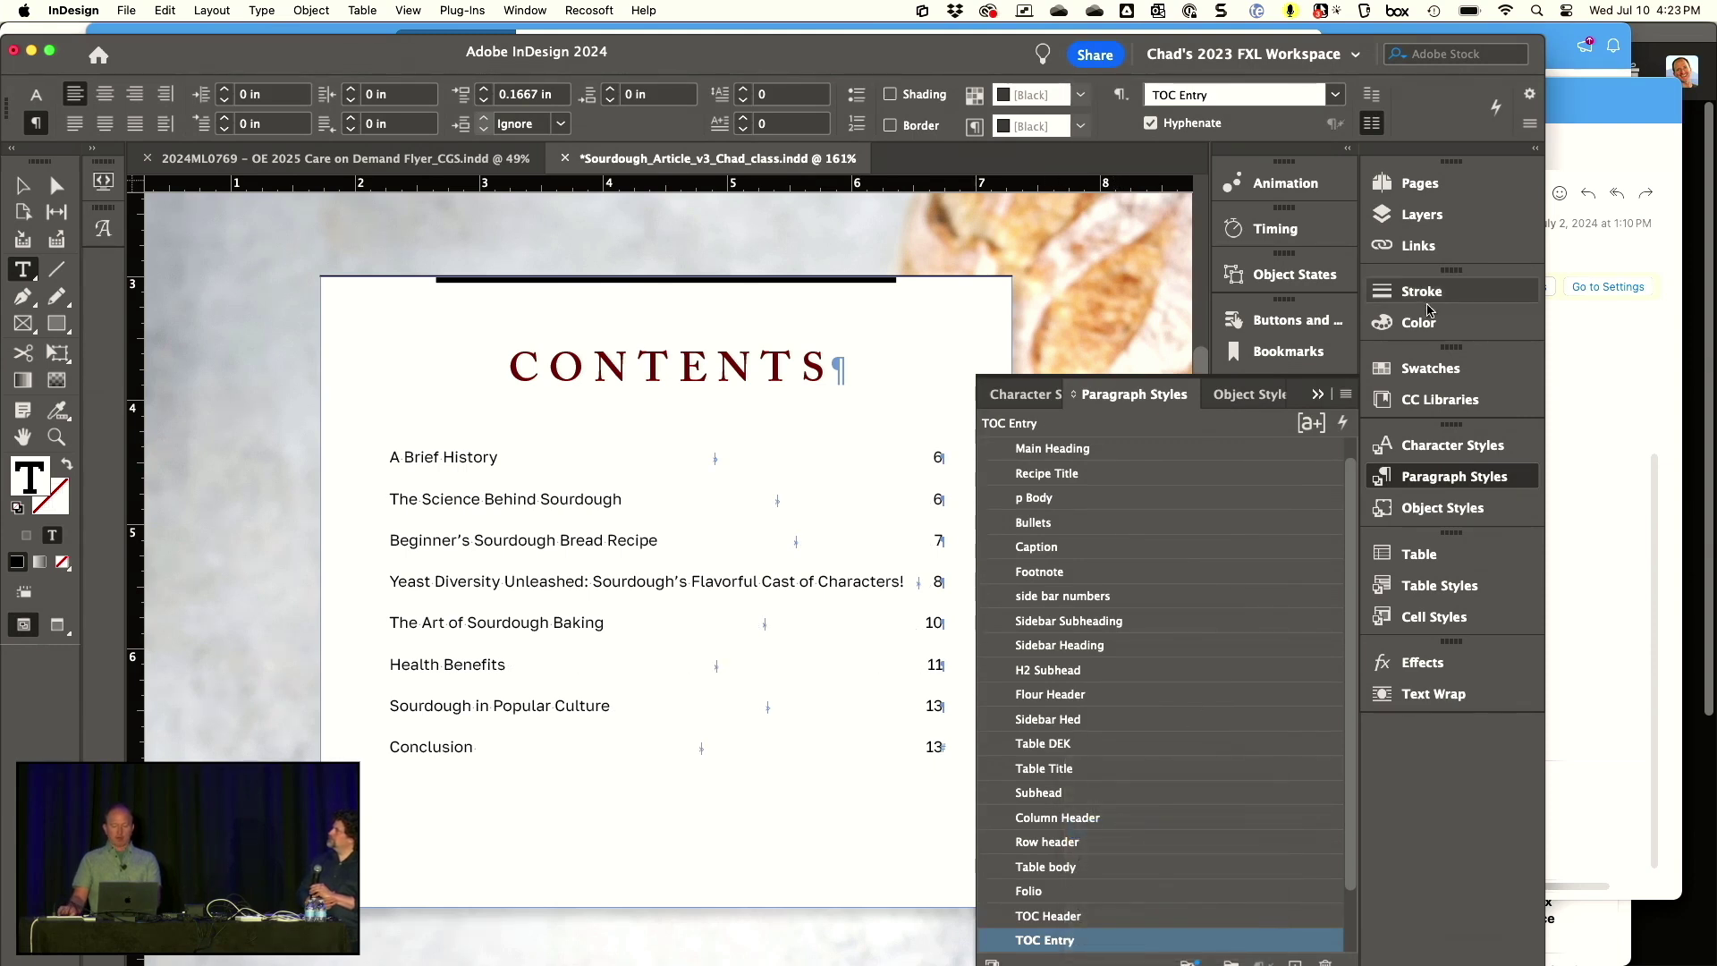
pyautogui.click(1457, 476)
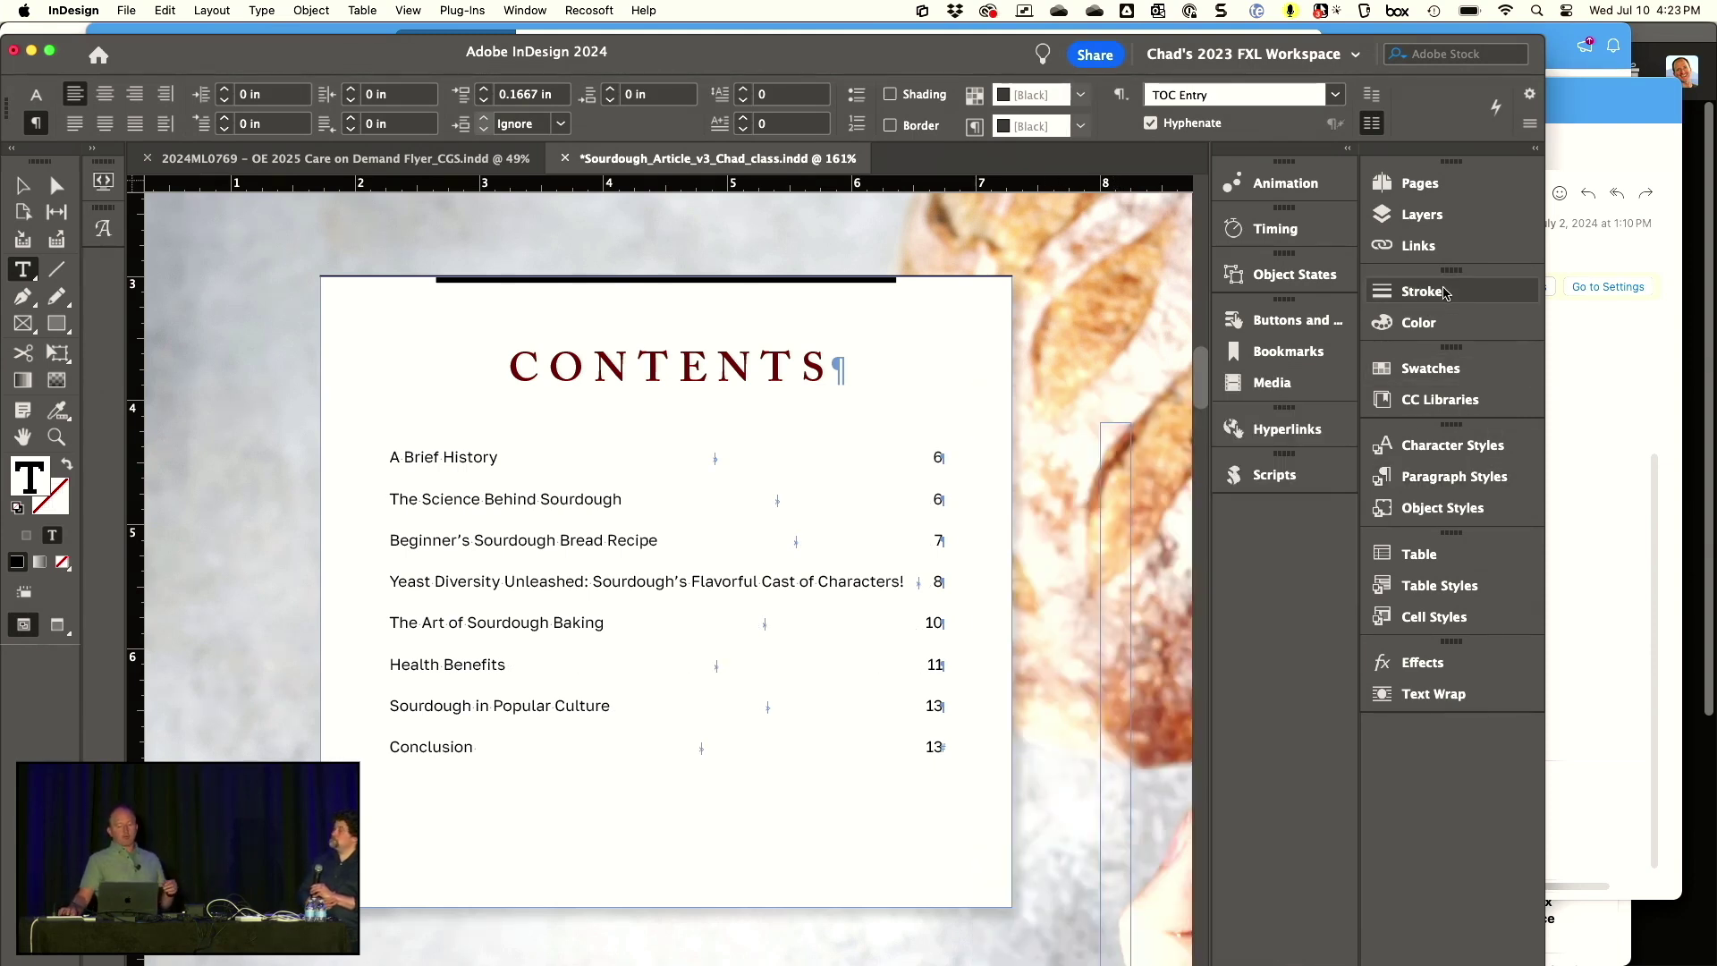
pyautogui.click(1422, 291)
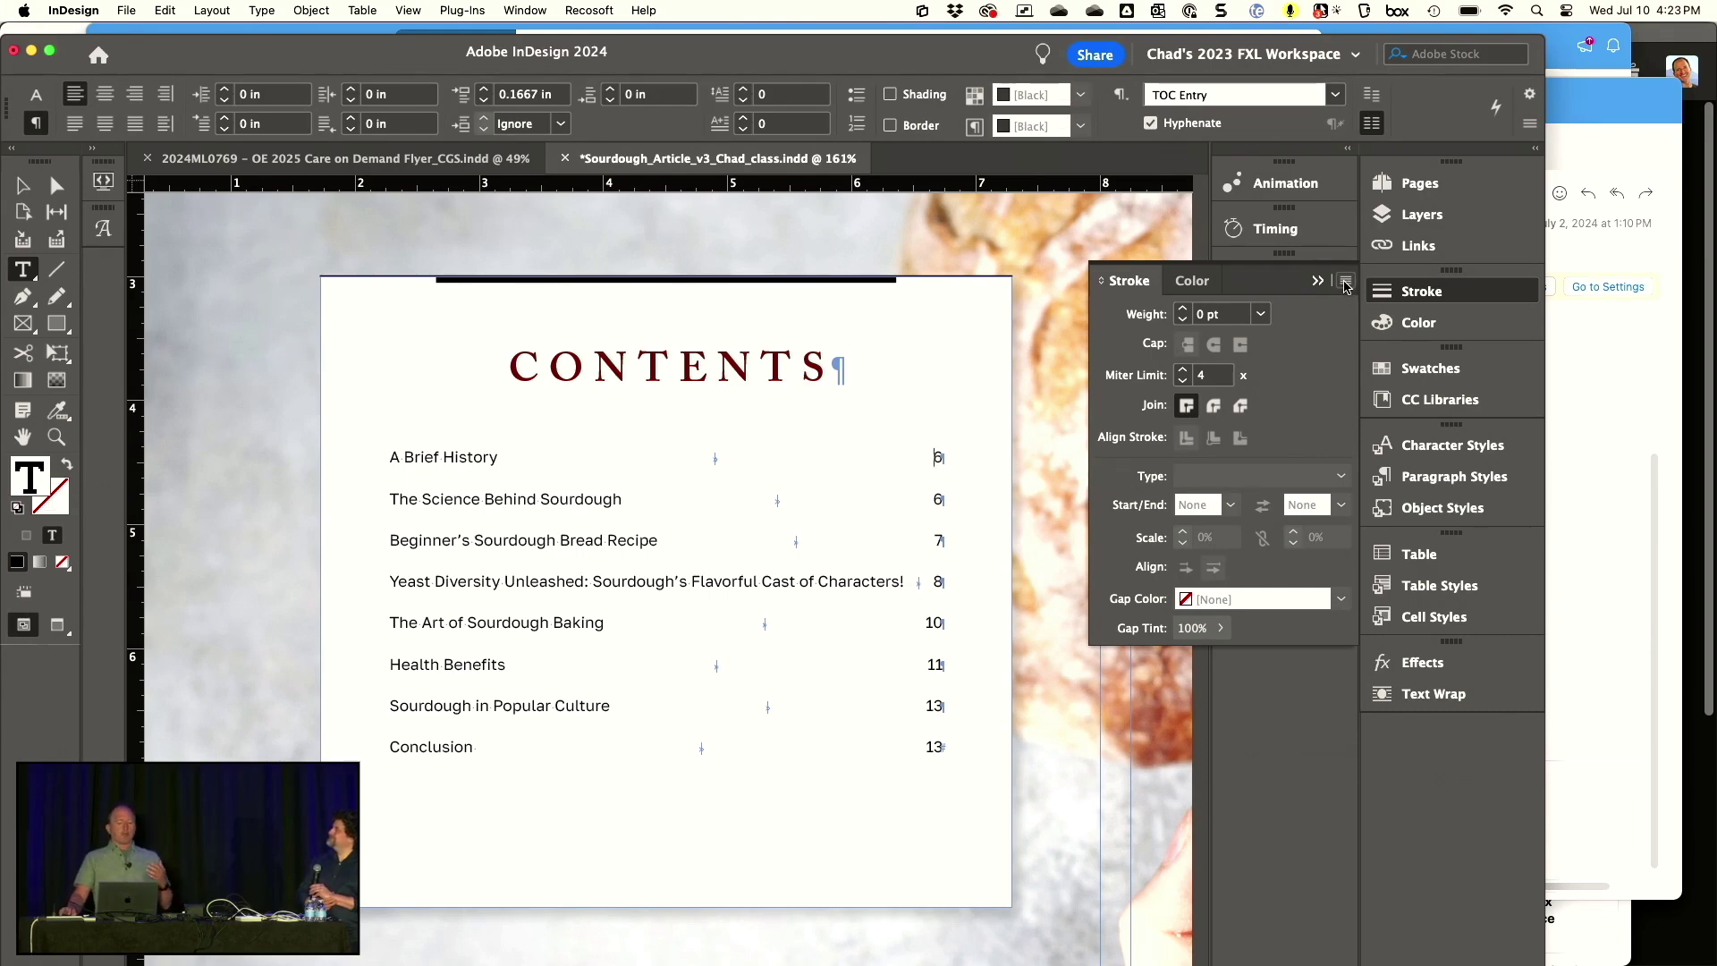
# Step: Add a new Dotted stroke style named 'Leader Dots' through the Stroke Styles manager
pyautogui.click(1346, 283)
pyautogui.click(1429, 328)
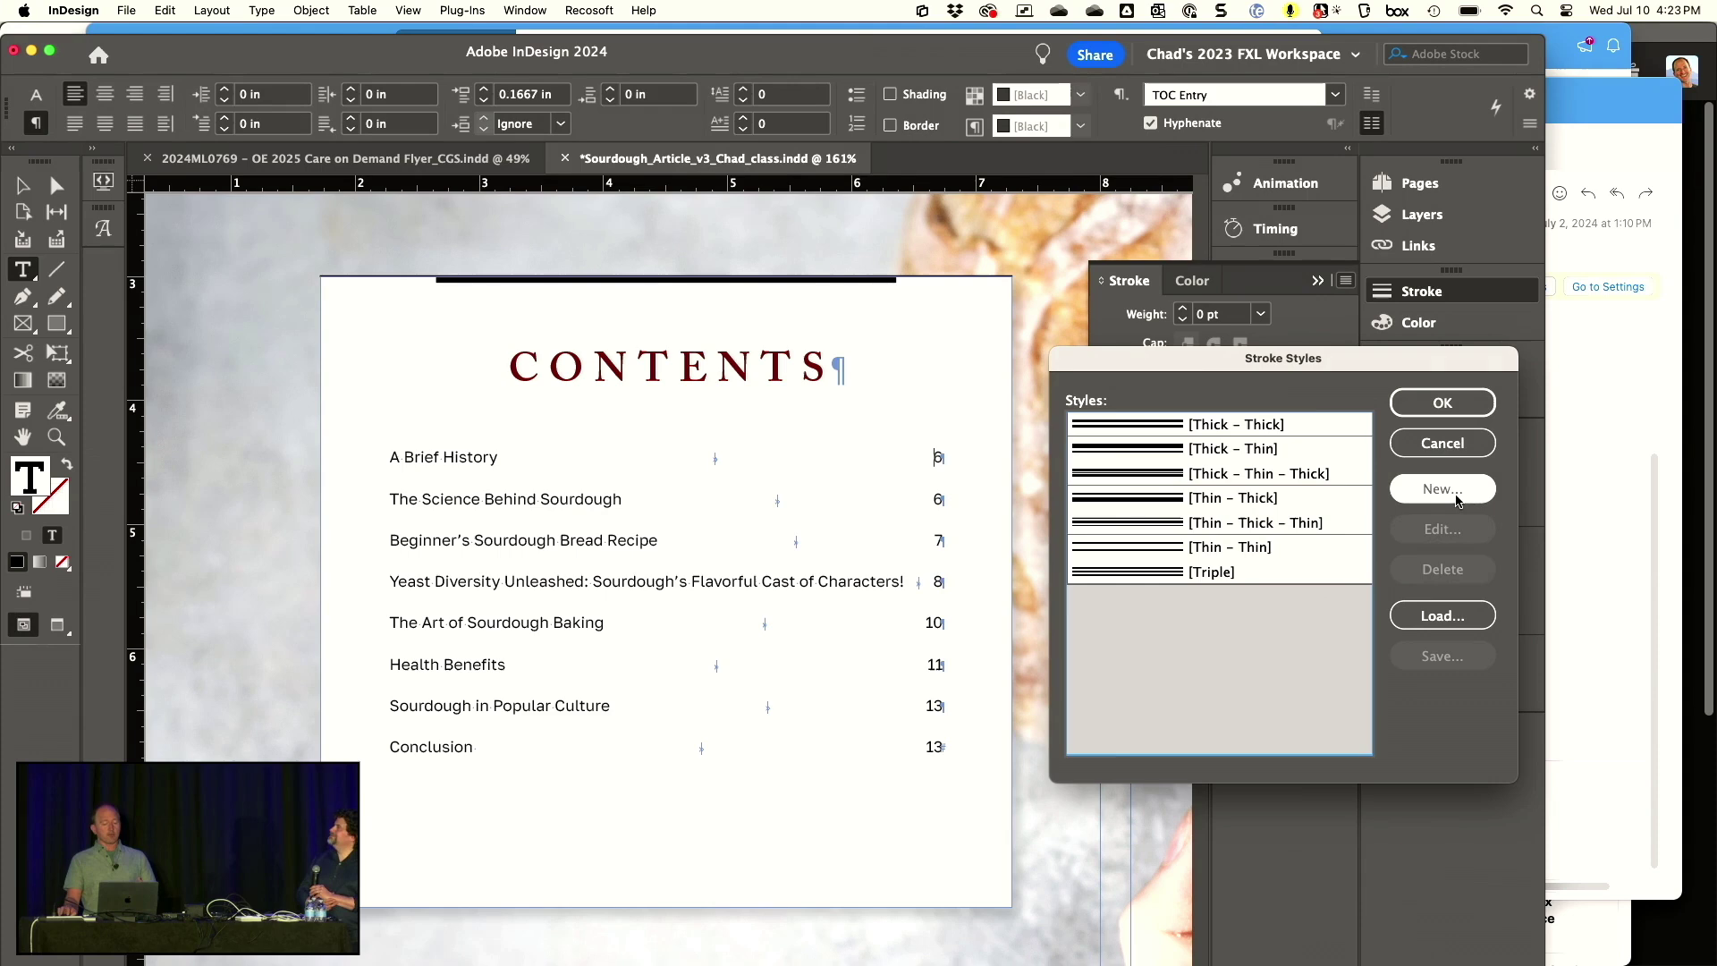
pyautogui.click(1457, 497)
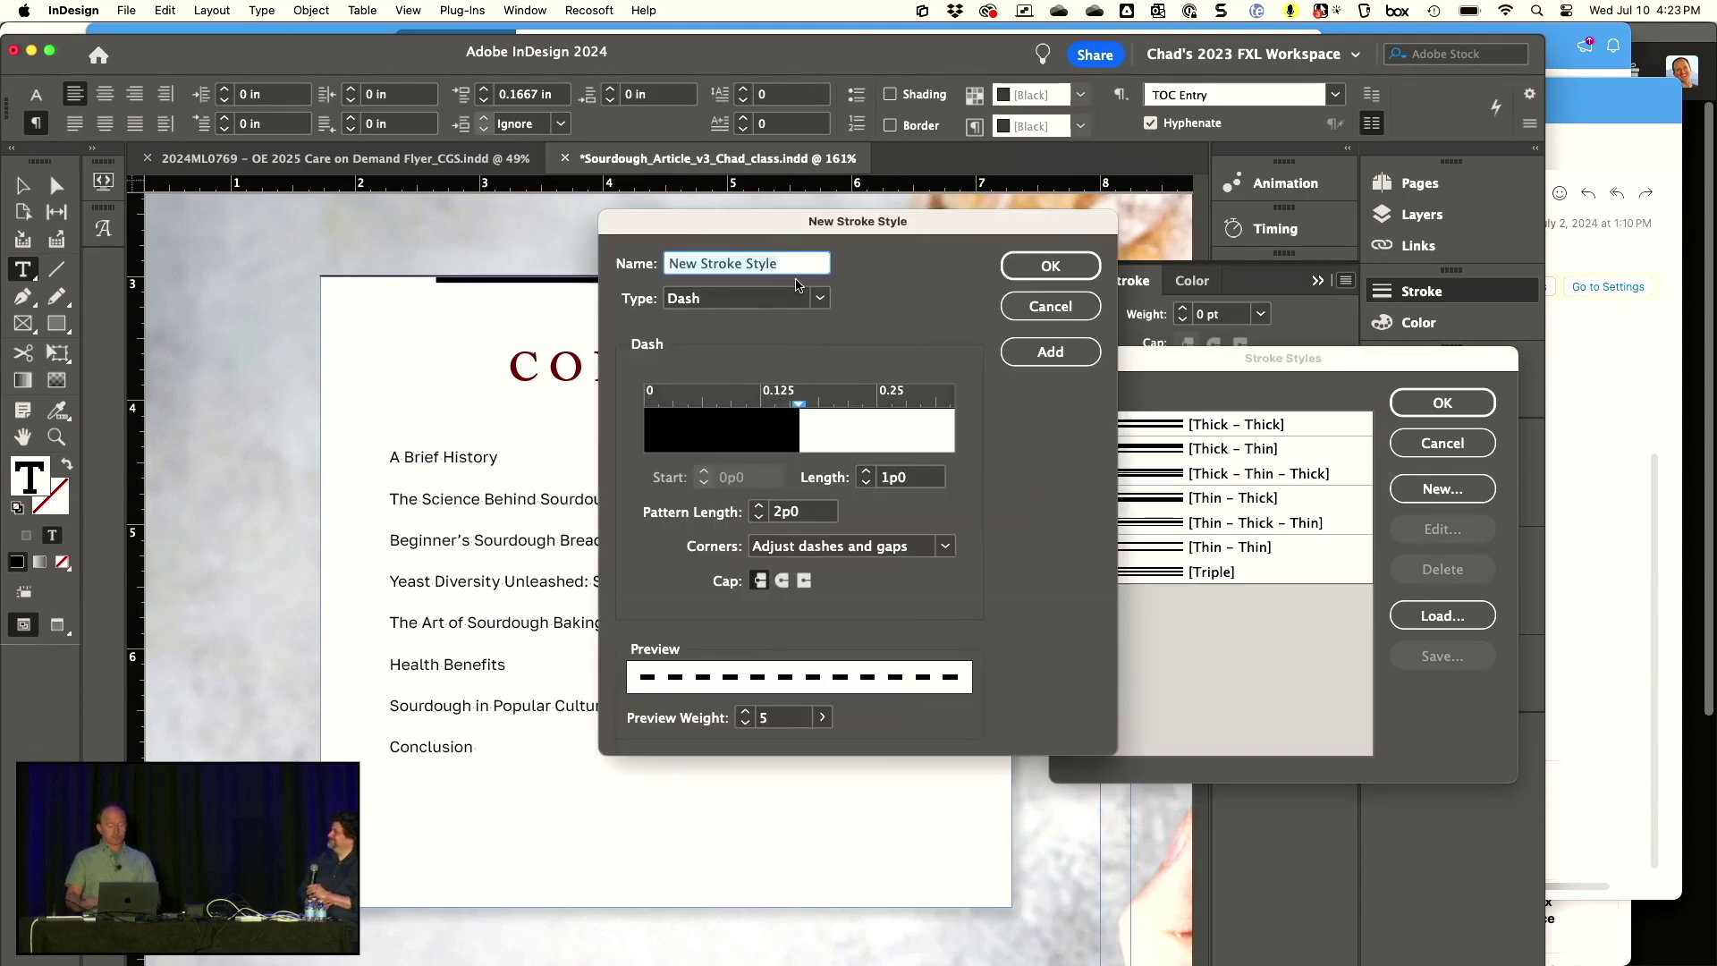
pyautogui.write('Leader Dots')
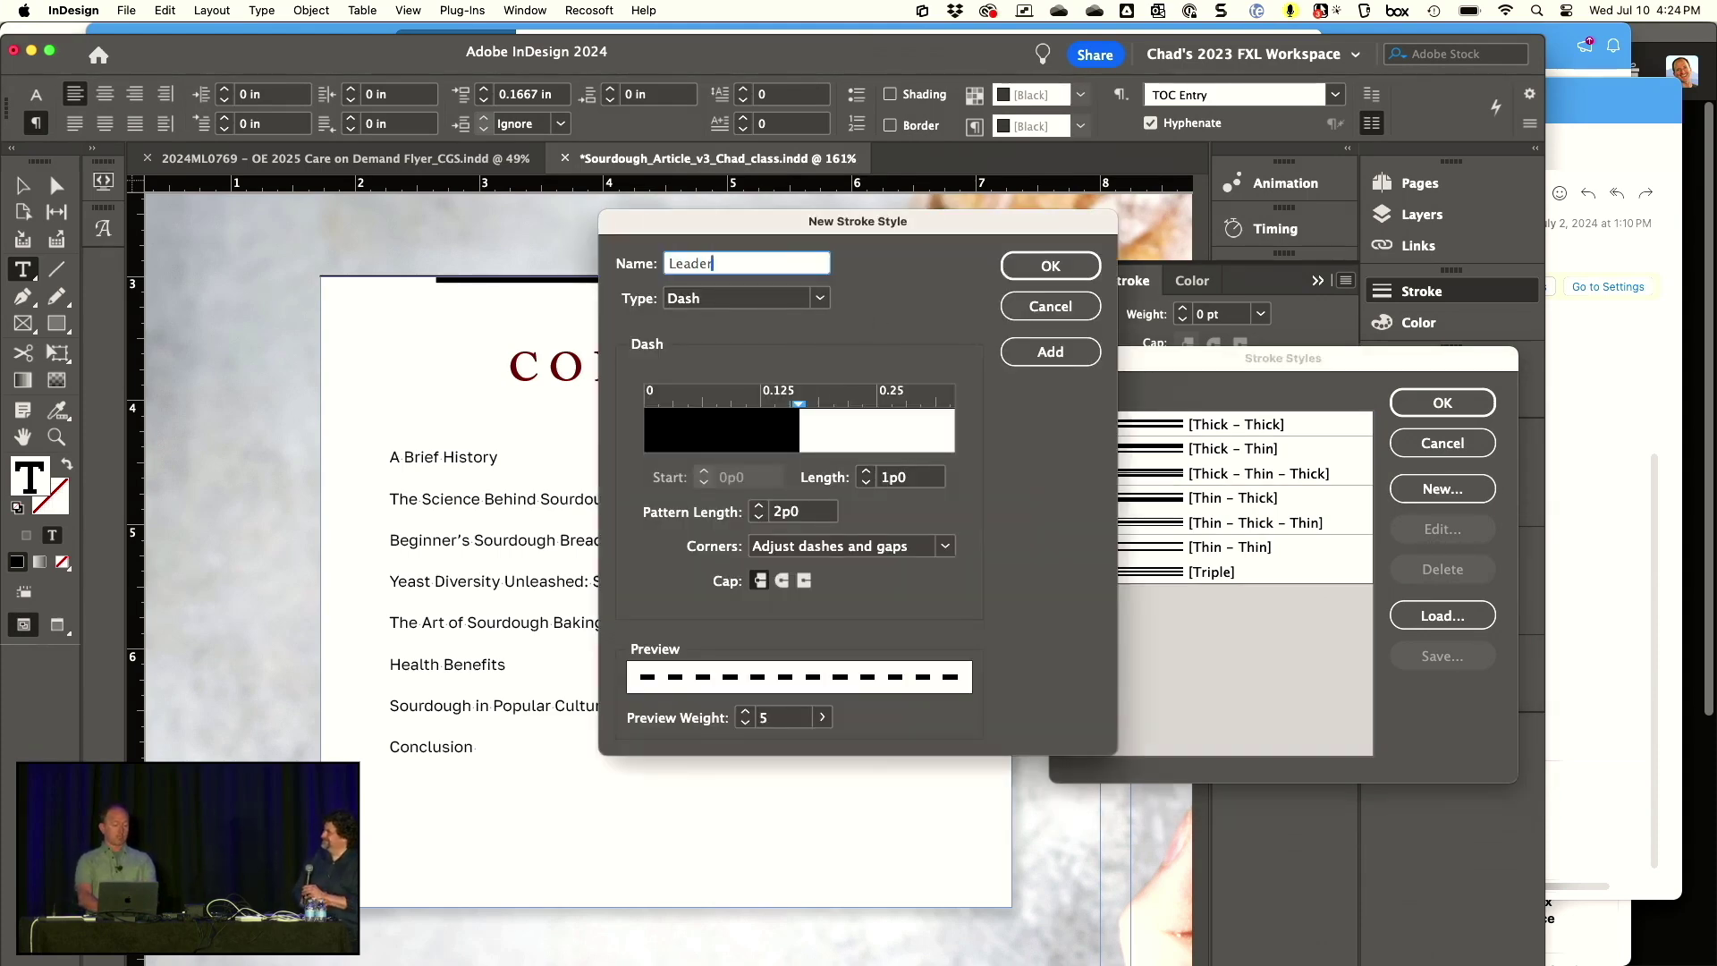
pyautogui.click(714, 298)
pyautogui.click(710, 346)
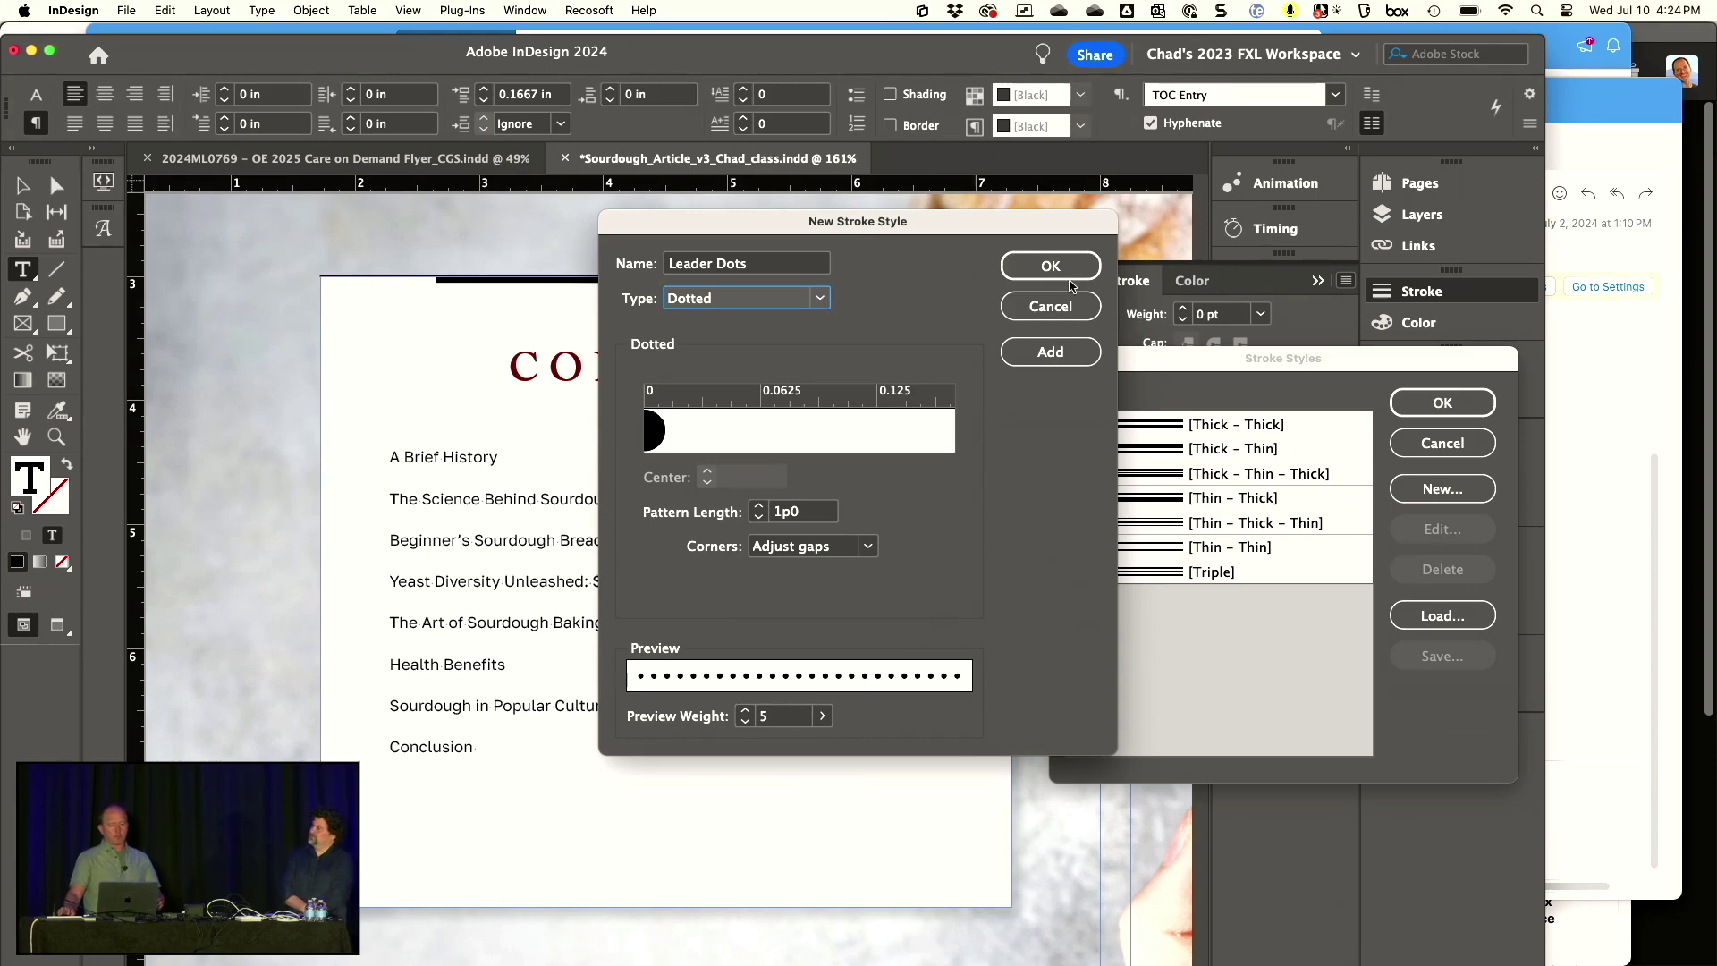
pyautogui.click(1057, 271)
pyautogui.click(1442, 402)
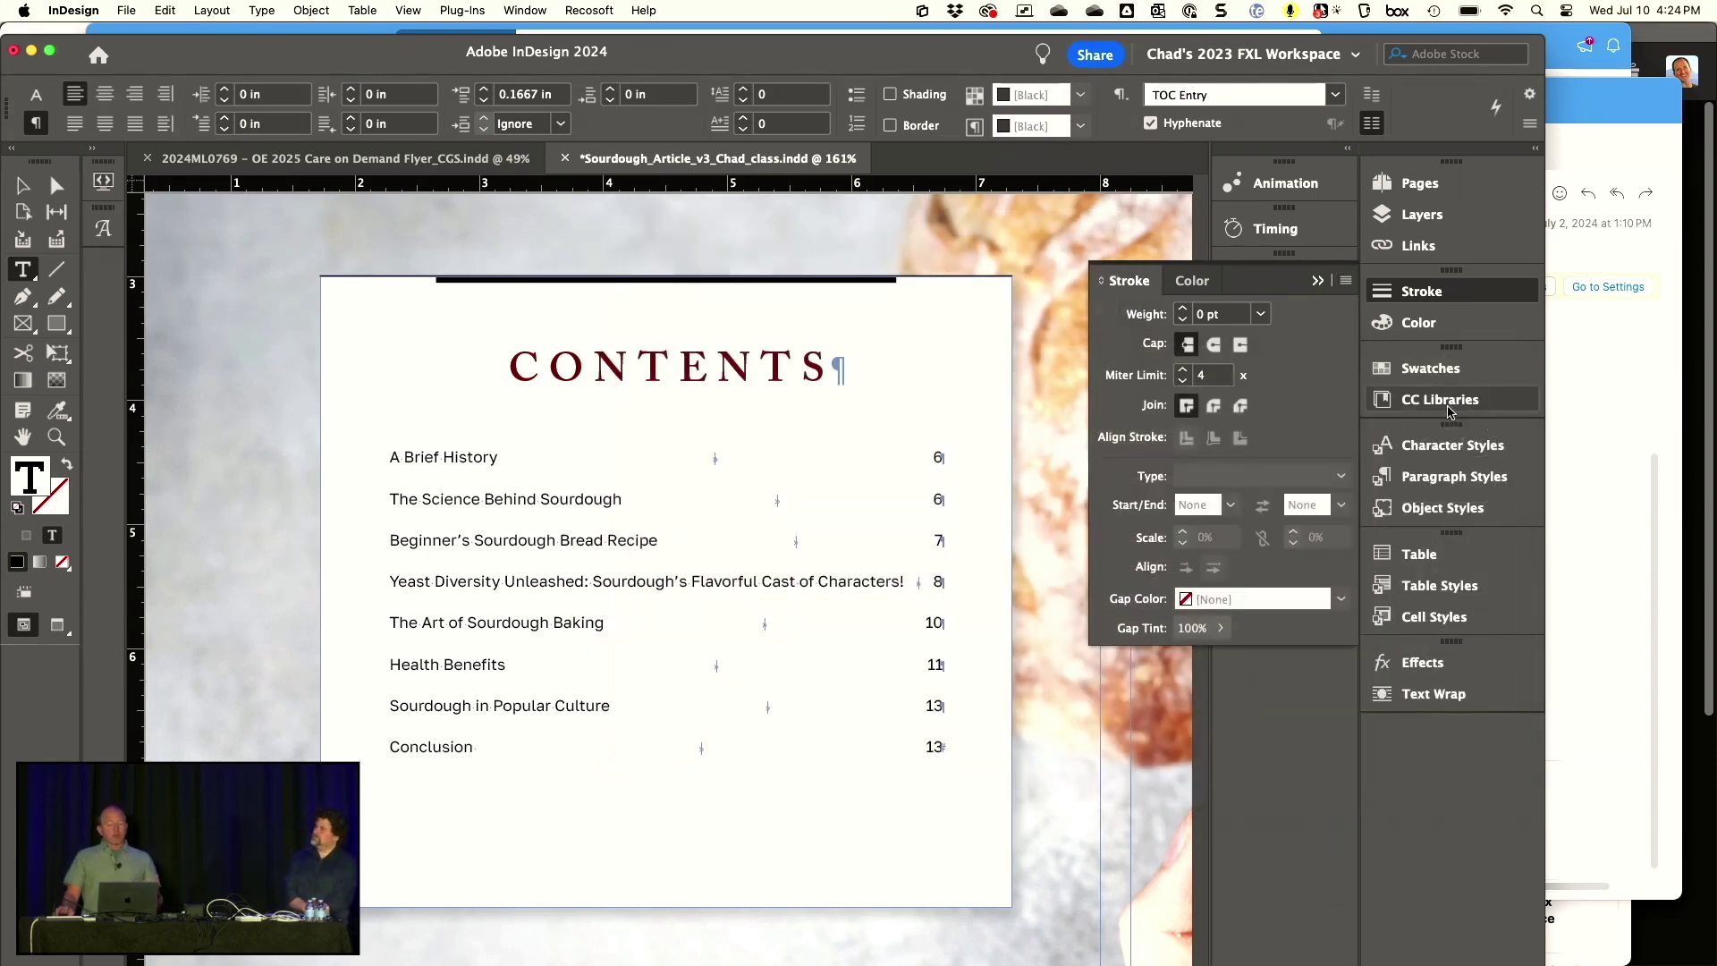
# Step: Set up a 'Dot Leaders' character style with a 1 pt underline of type Leader Dots
pyautogui.click(1445, 444)
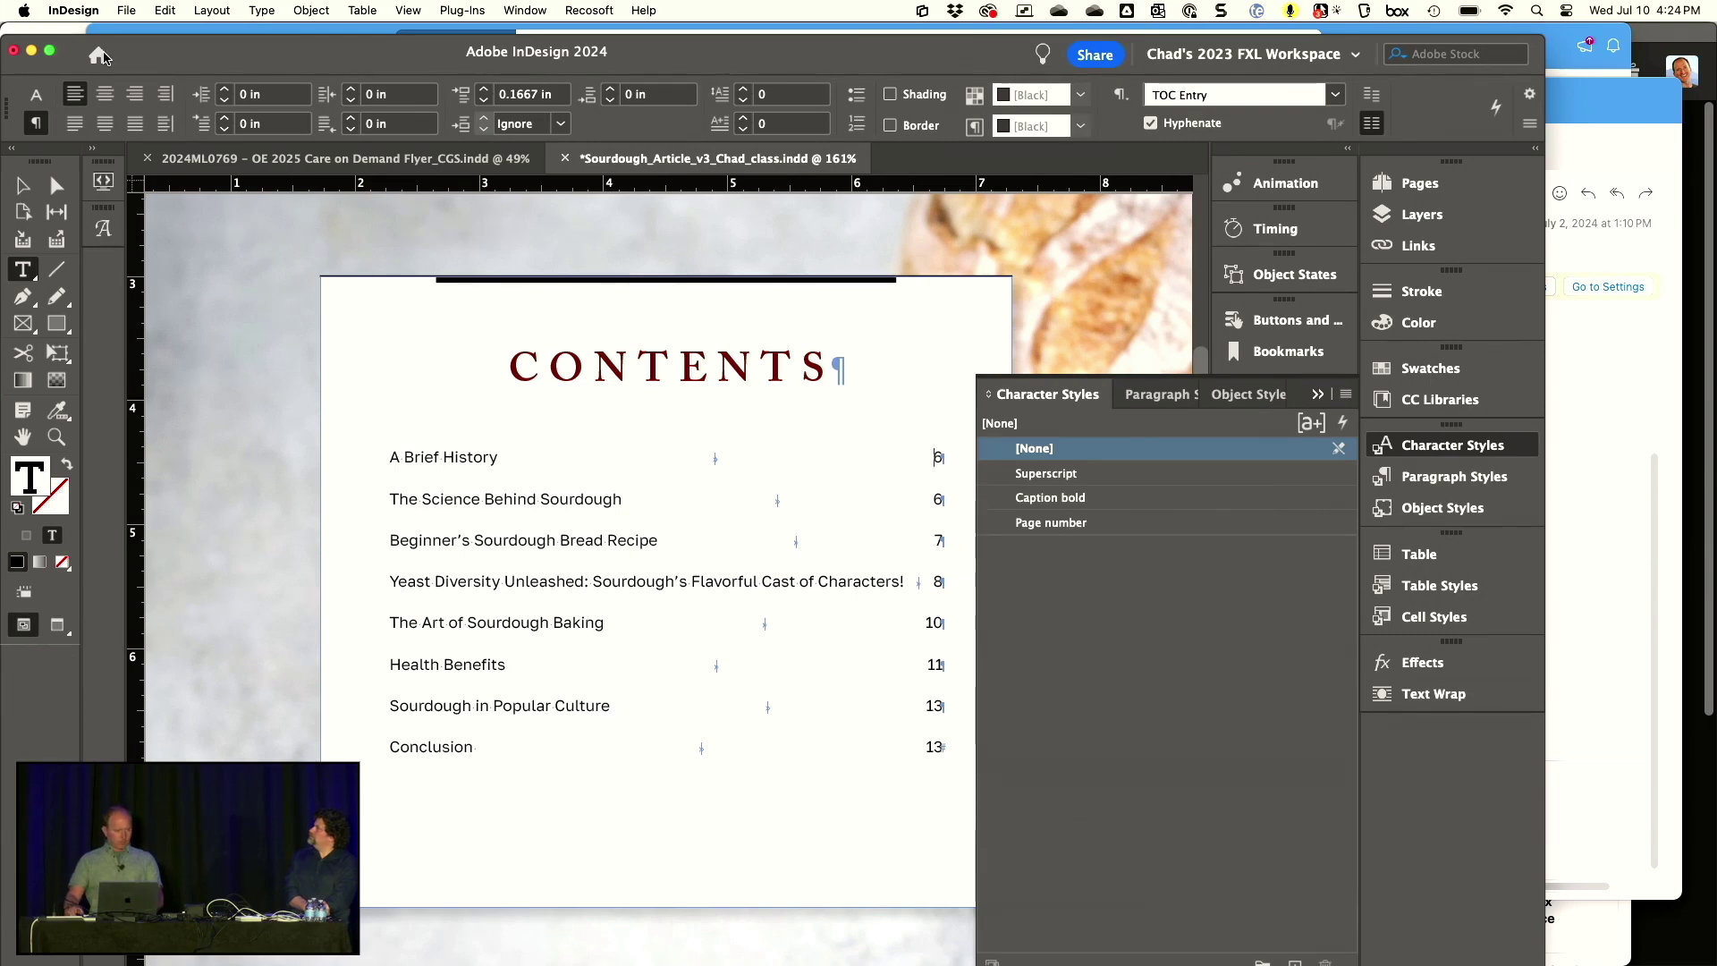
pyautogui.click(49, 50)
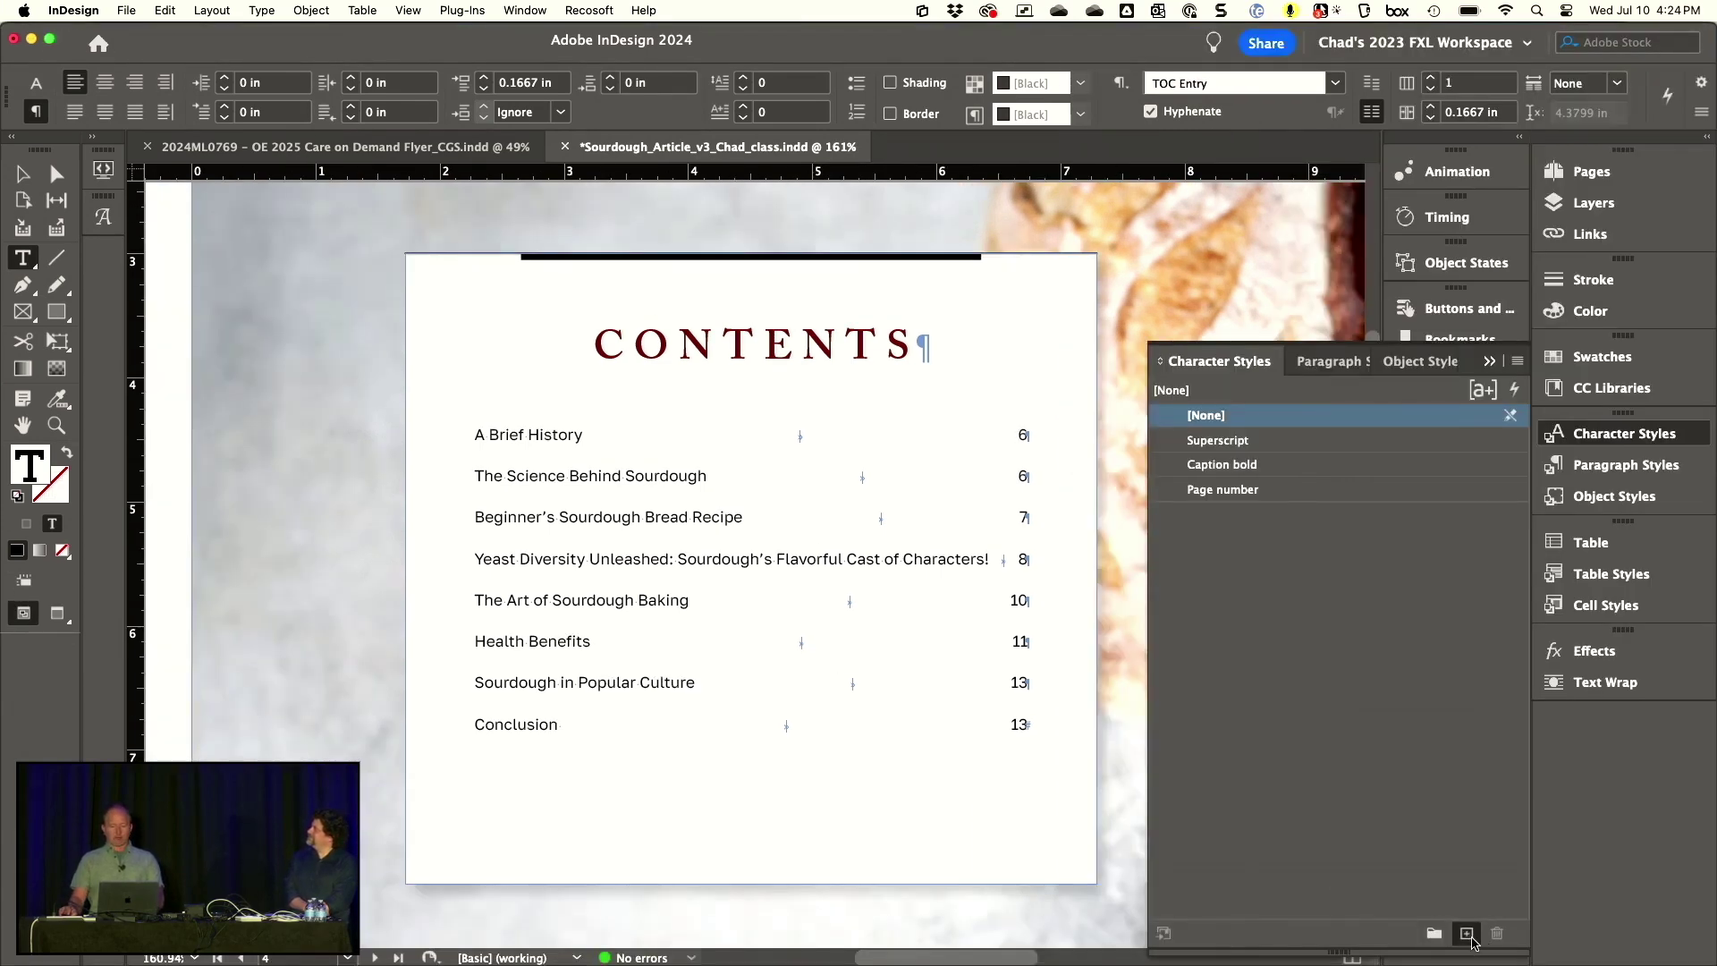
pyautogui.keyDown('alt'); pyautogui.click(1467, 933); pyautogui.keyUp('alt')
pyautogui.write('Dot Le')
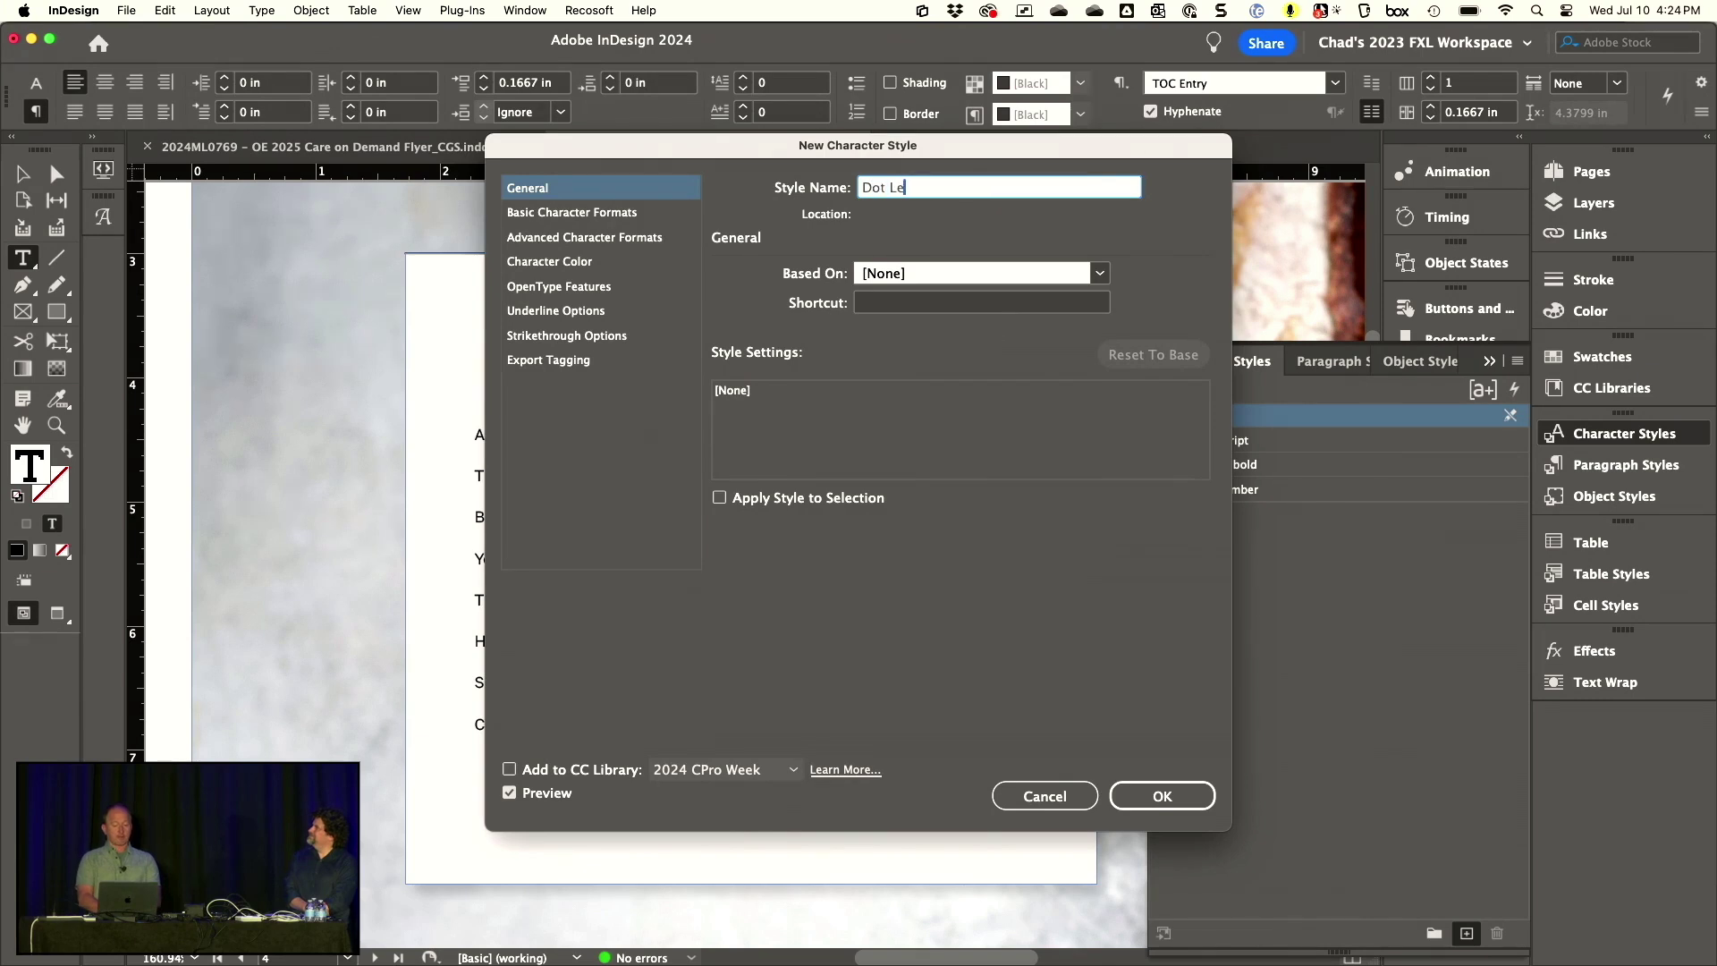
pyautogui.write('aders')
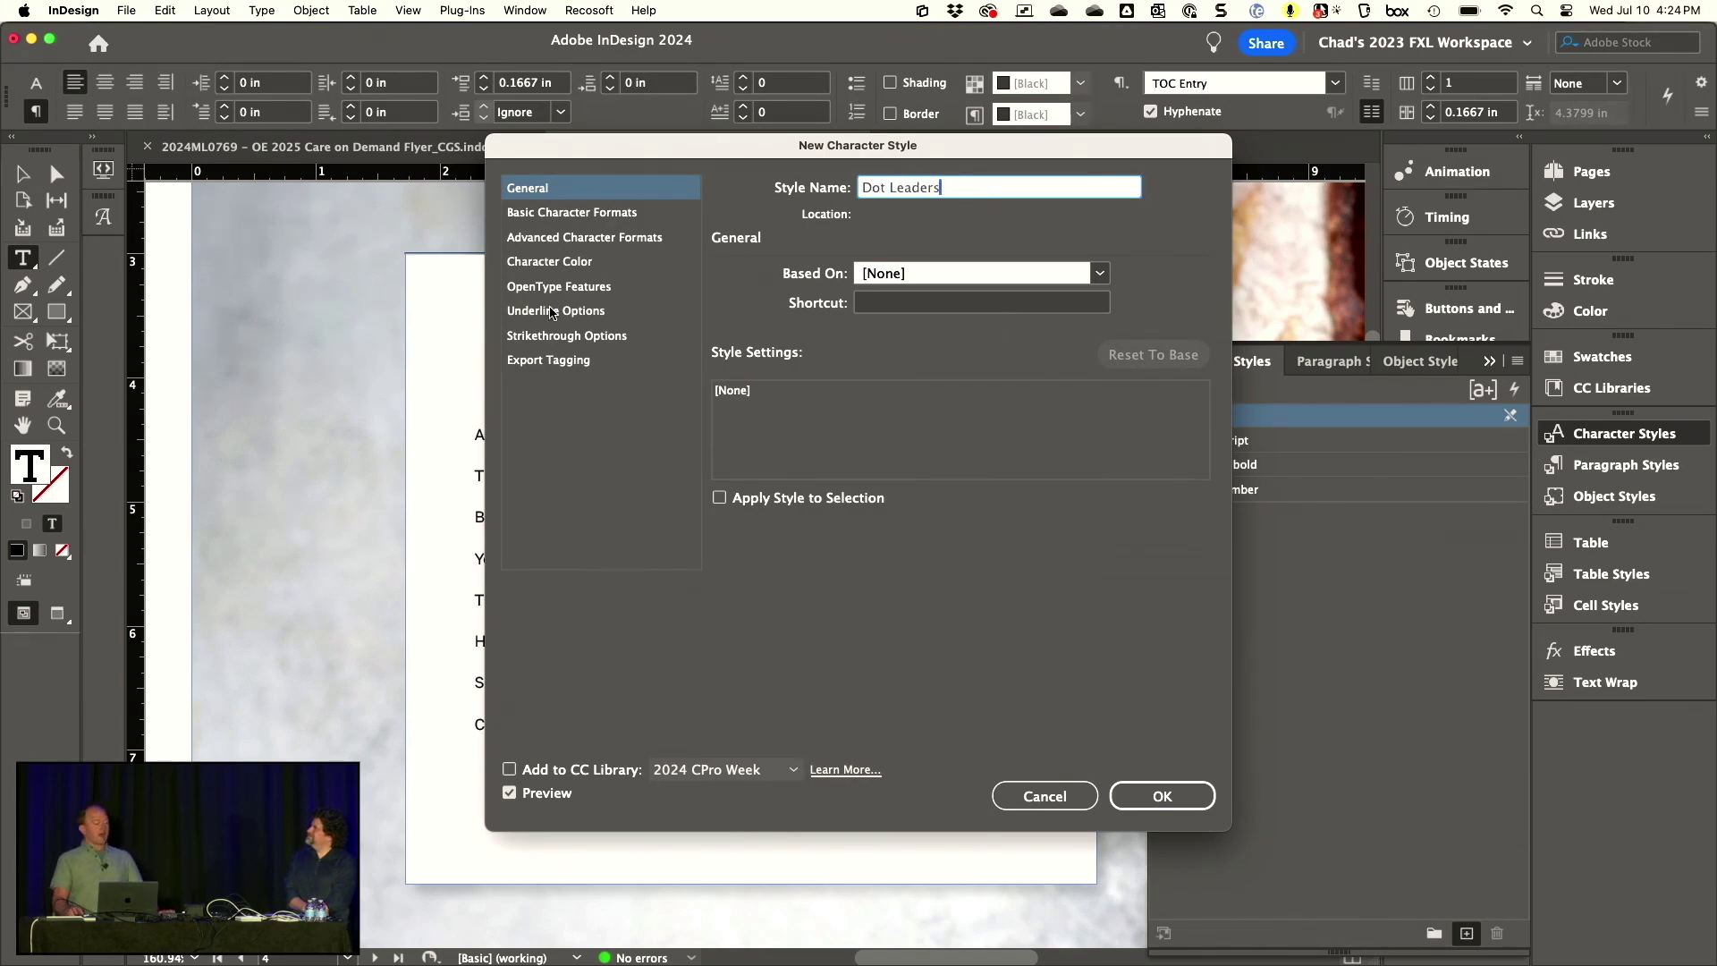
pyautogui.click(546, 311)
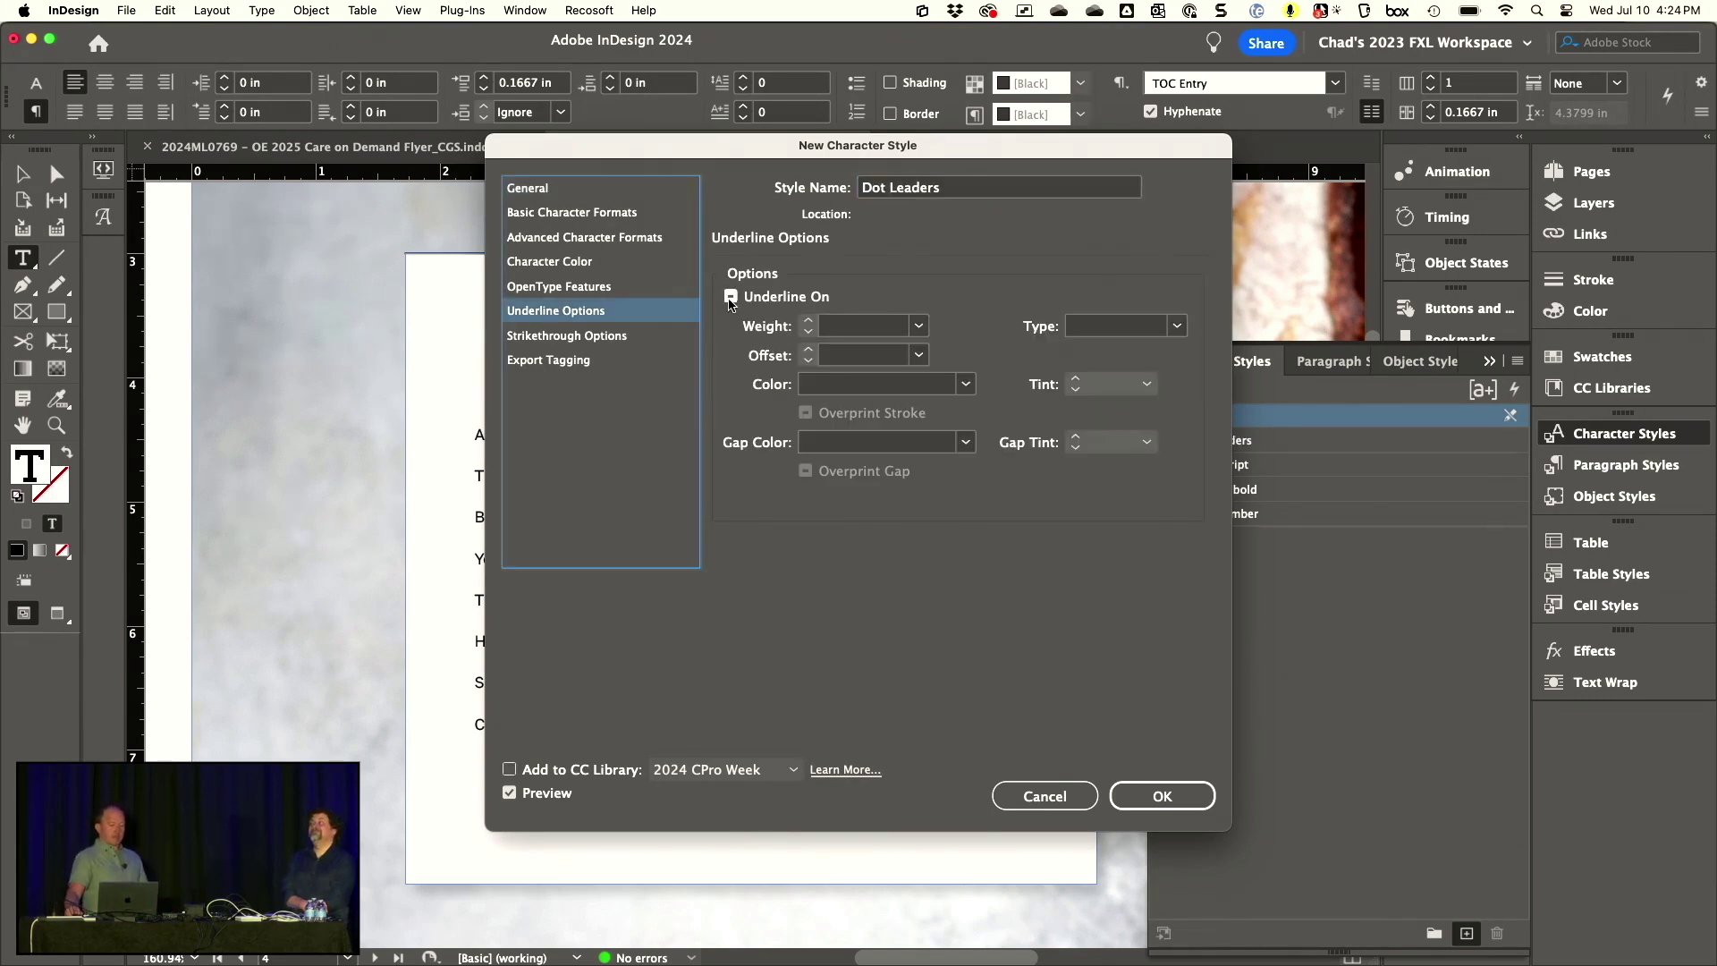
pyautogui.click(730, 298)
pyautogui.click(844, 327)
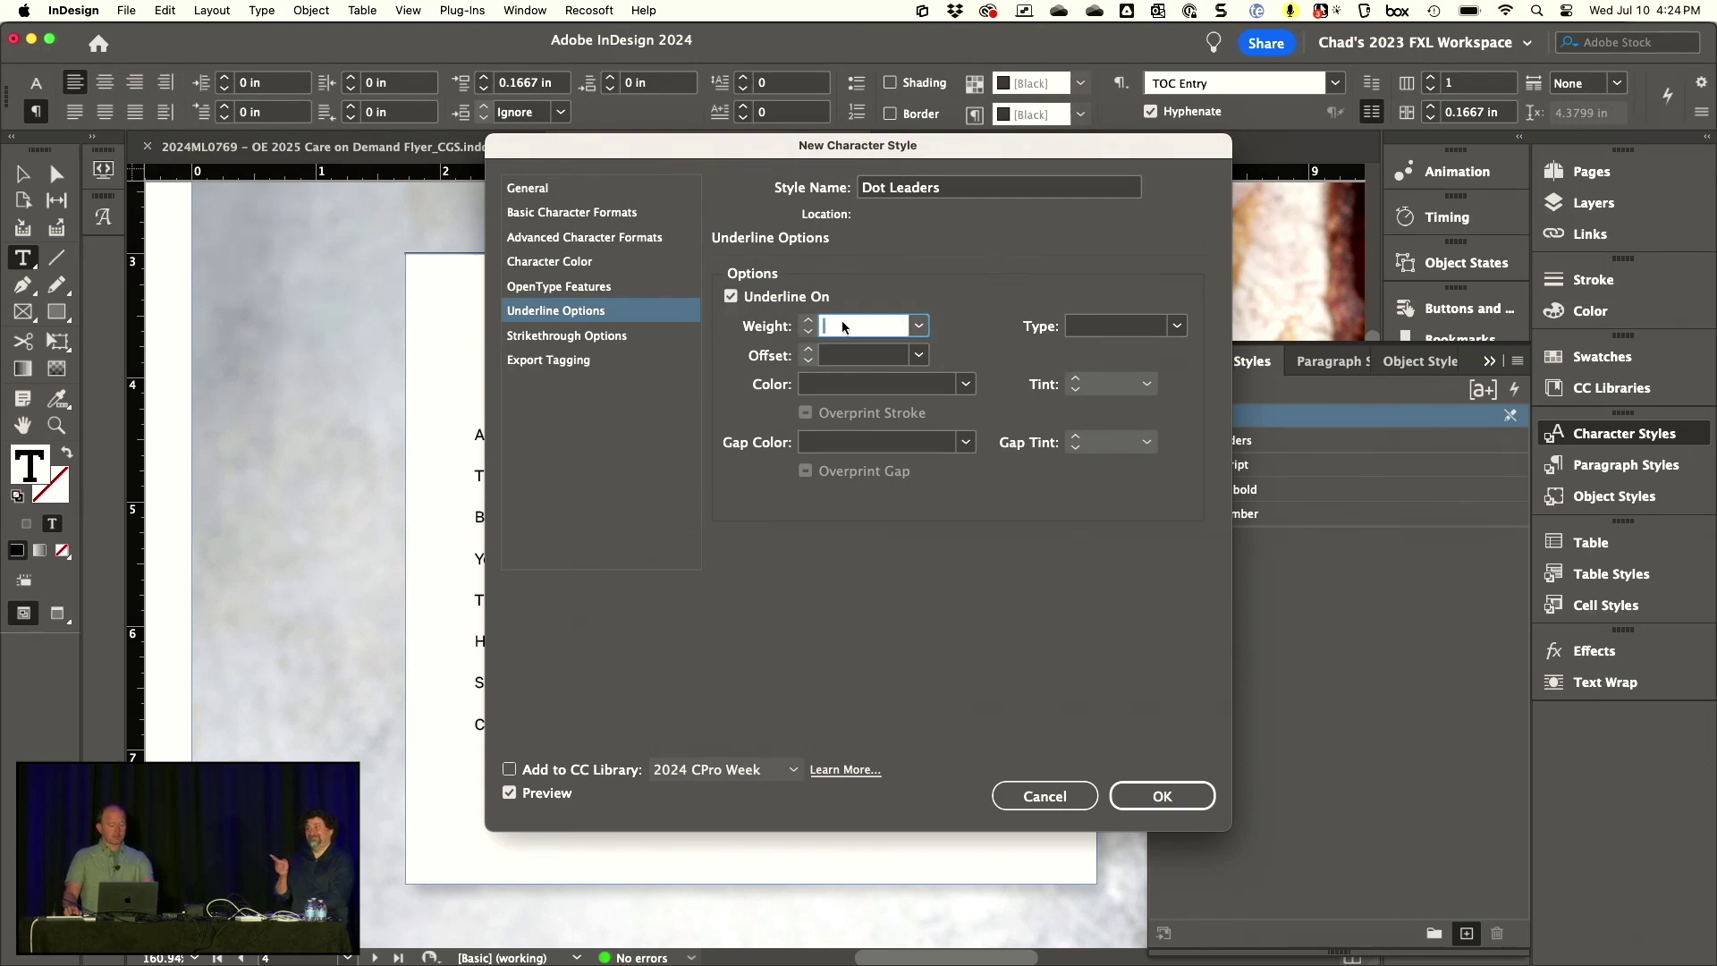
pyautogui.write('1')
pyautogui.click(1109, 327)
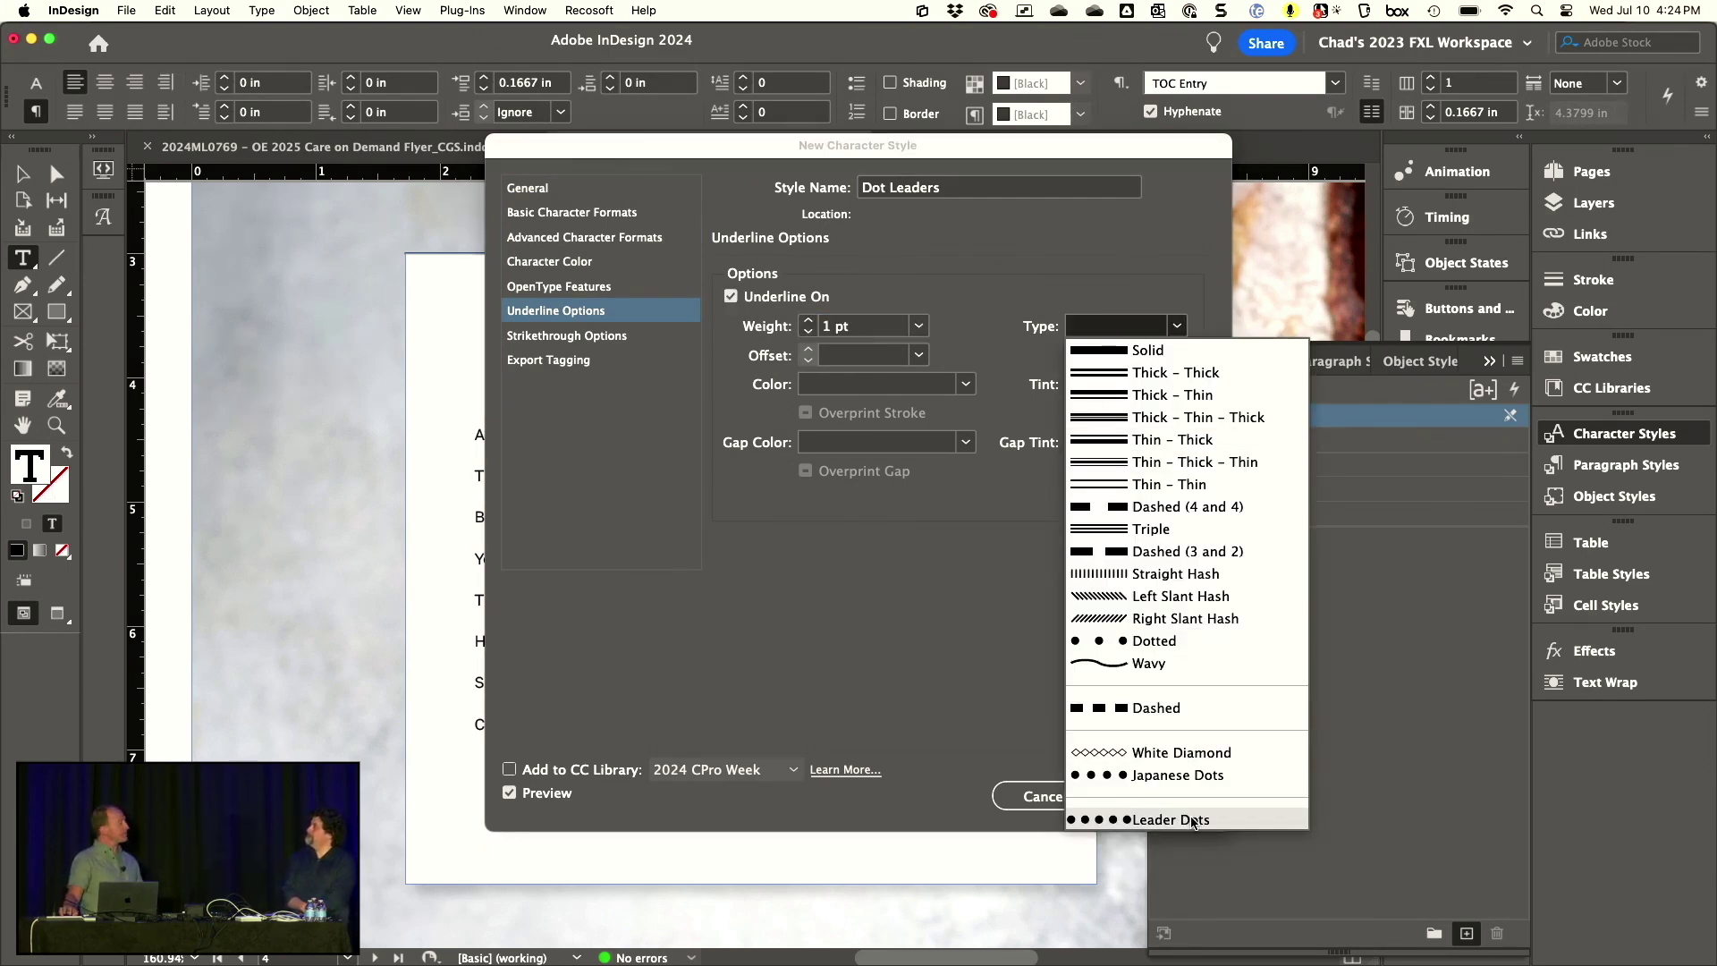
pyautogui.click(1171, 820)
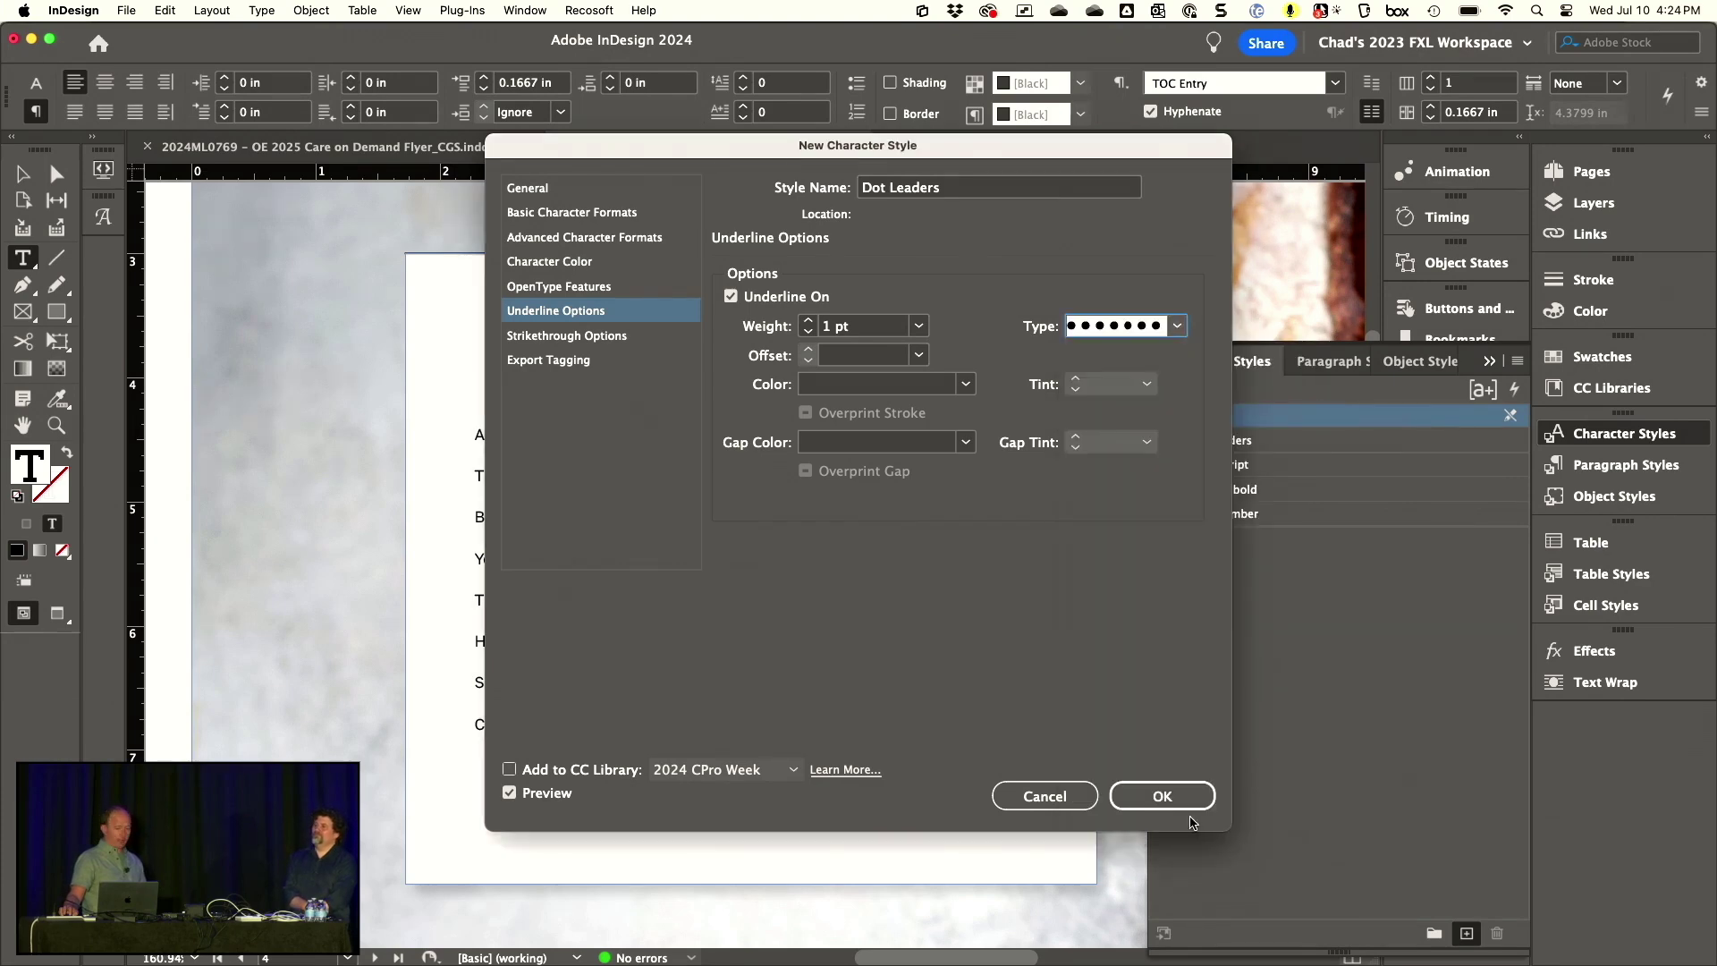
# Step: Save the Dot Leaders character style and begin editing the TOC Entry paragraph style
pyautogui.click(1162, 795)
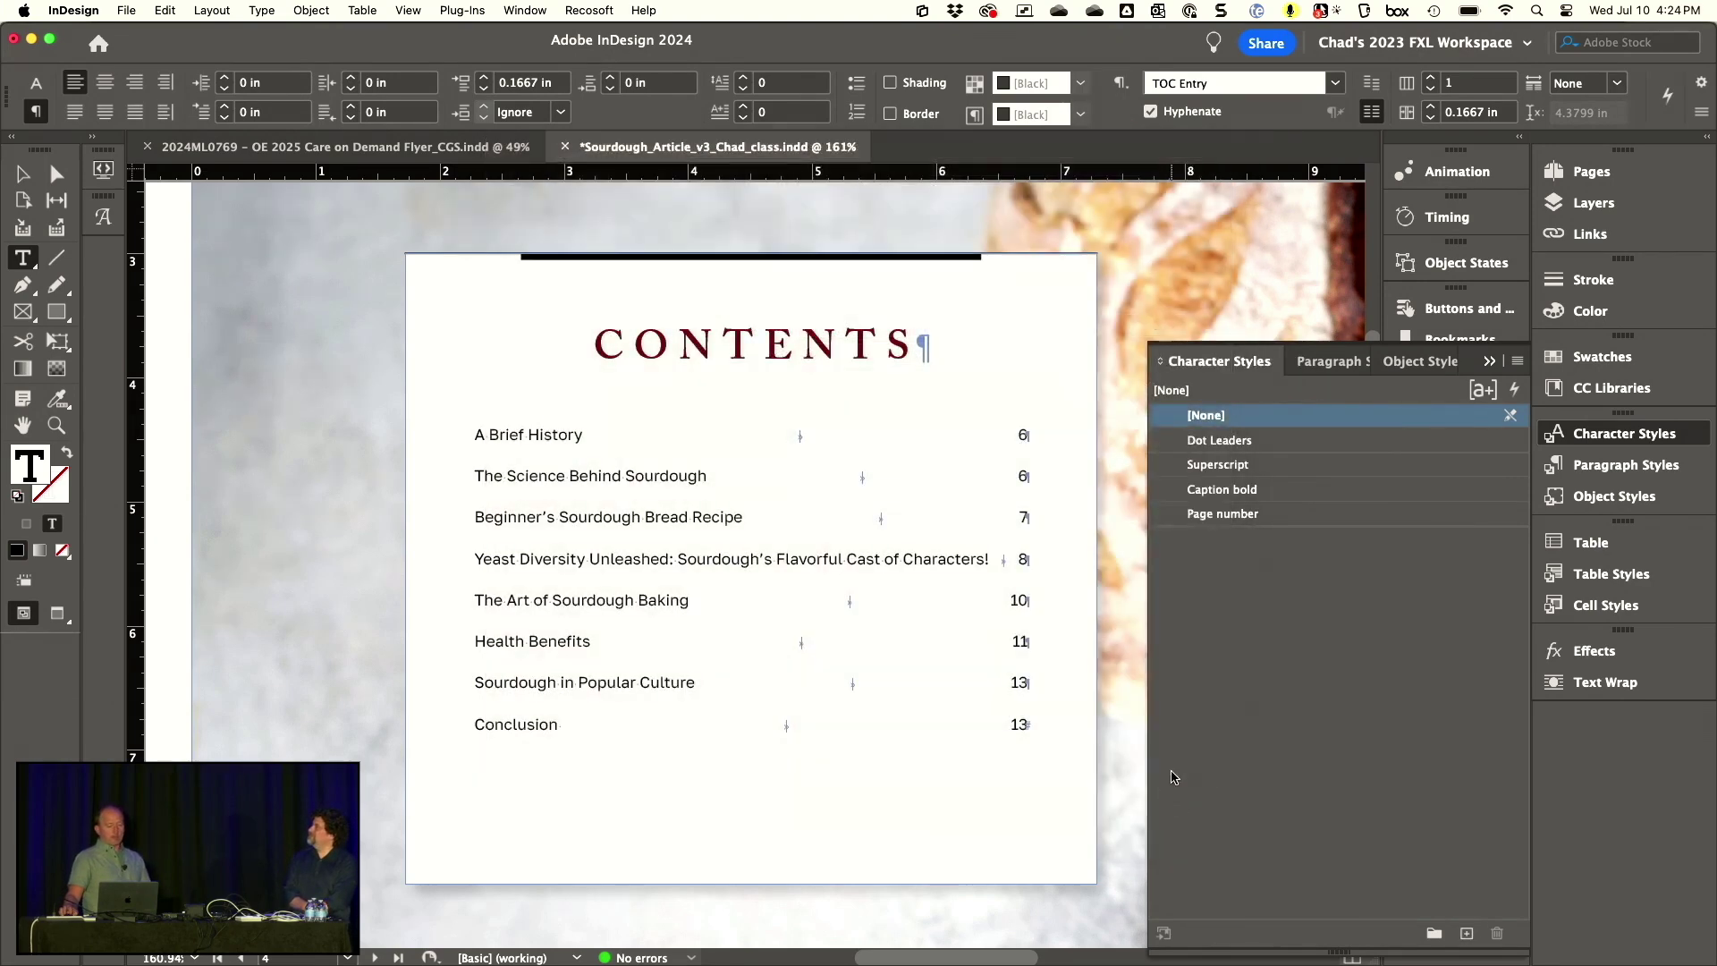
pyautogui.click(1641, 465)
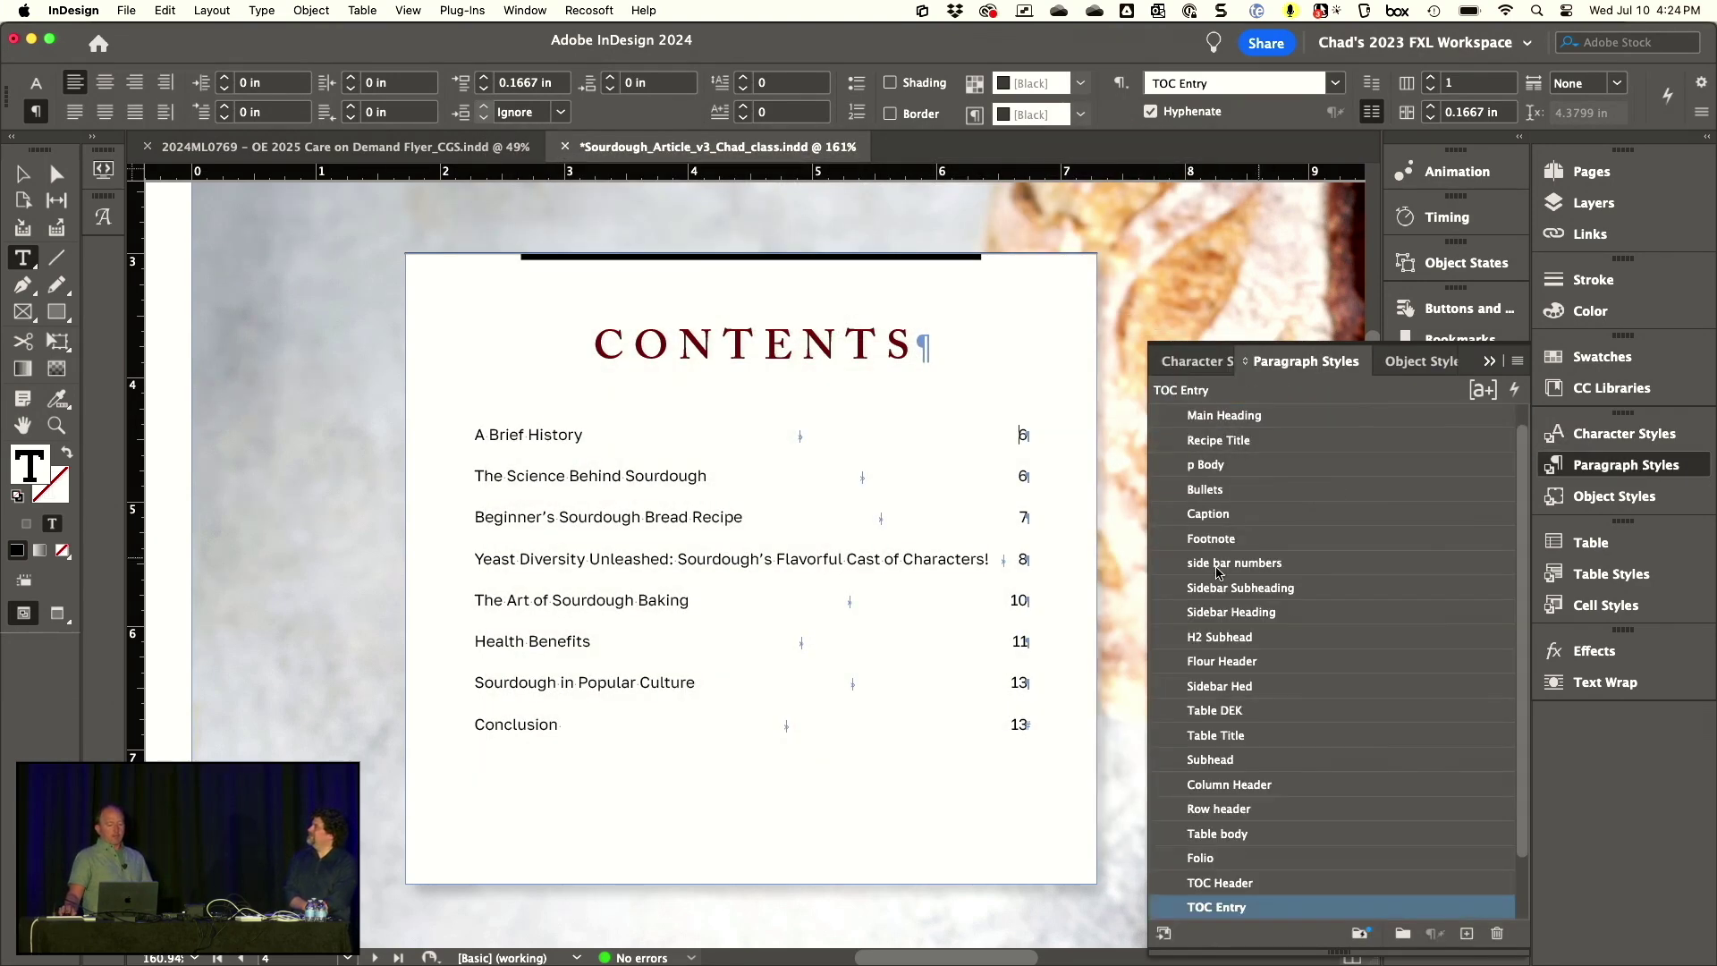
pyautogui.rightClick(1255, 910)
pyautogui.click(1315, 808)
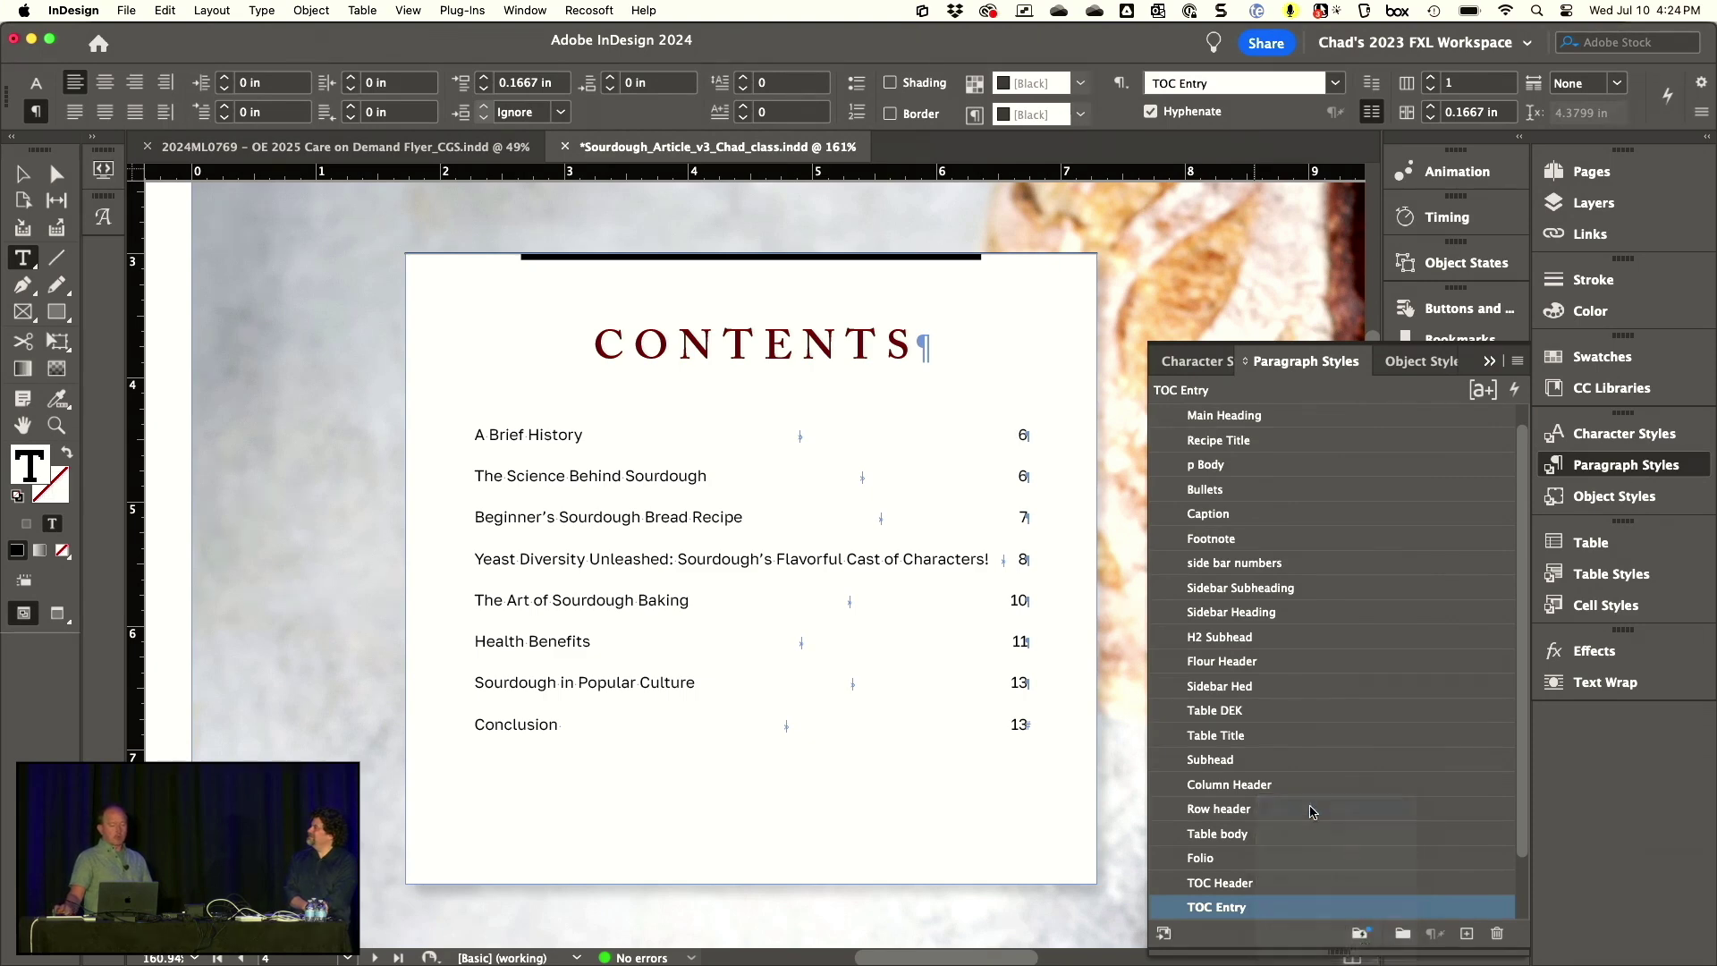
pyautogui.click(456, 530)
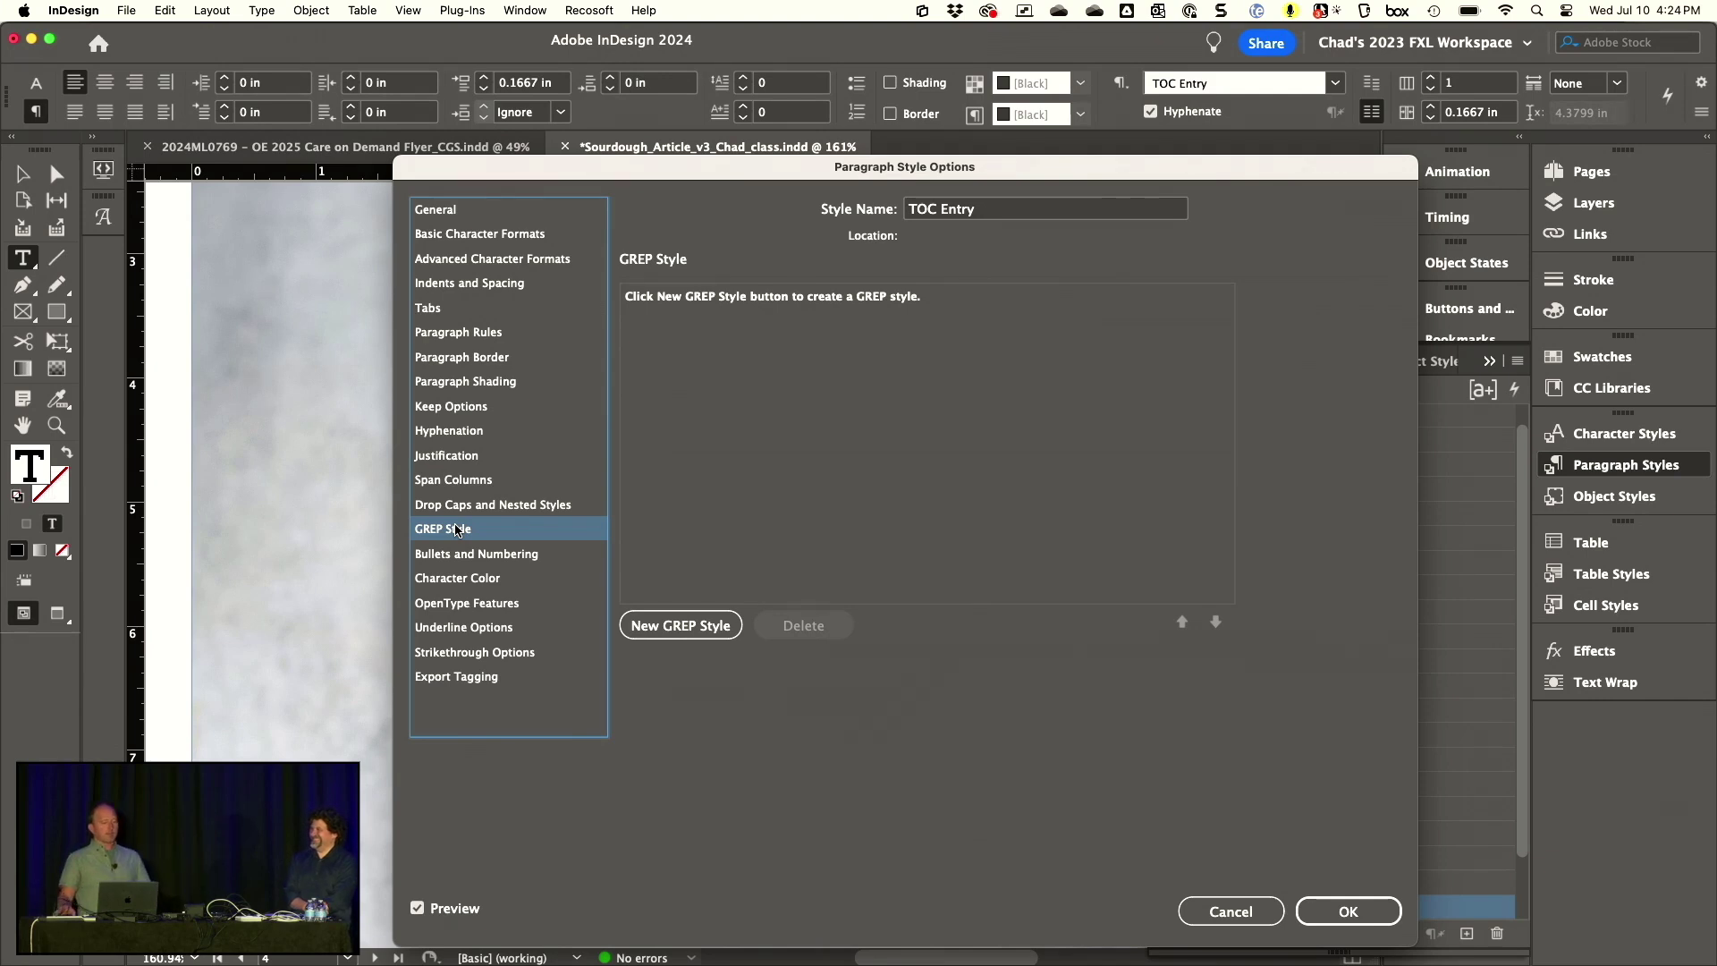
# Step: Add a GREP style to TOC Entry applying Dot Leaders to Right Indent Tabs (~y)
pyautogui.click(681, 625)
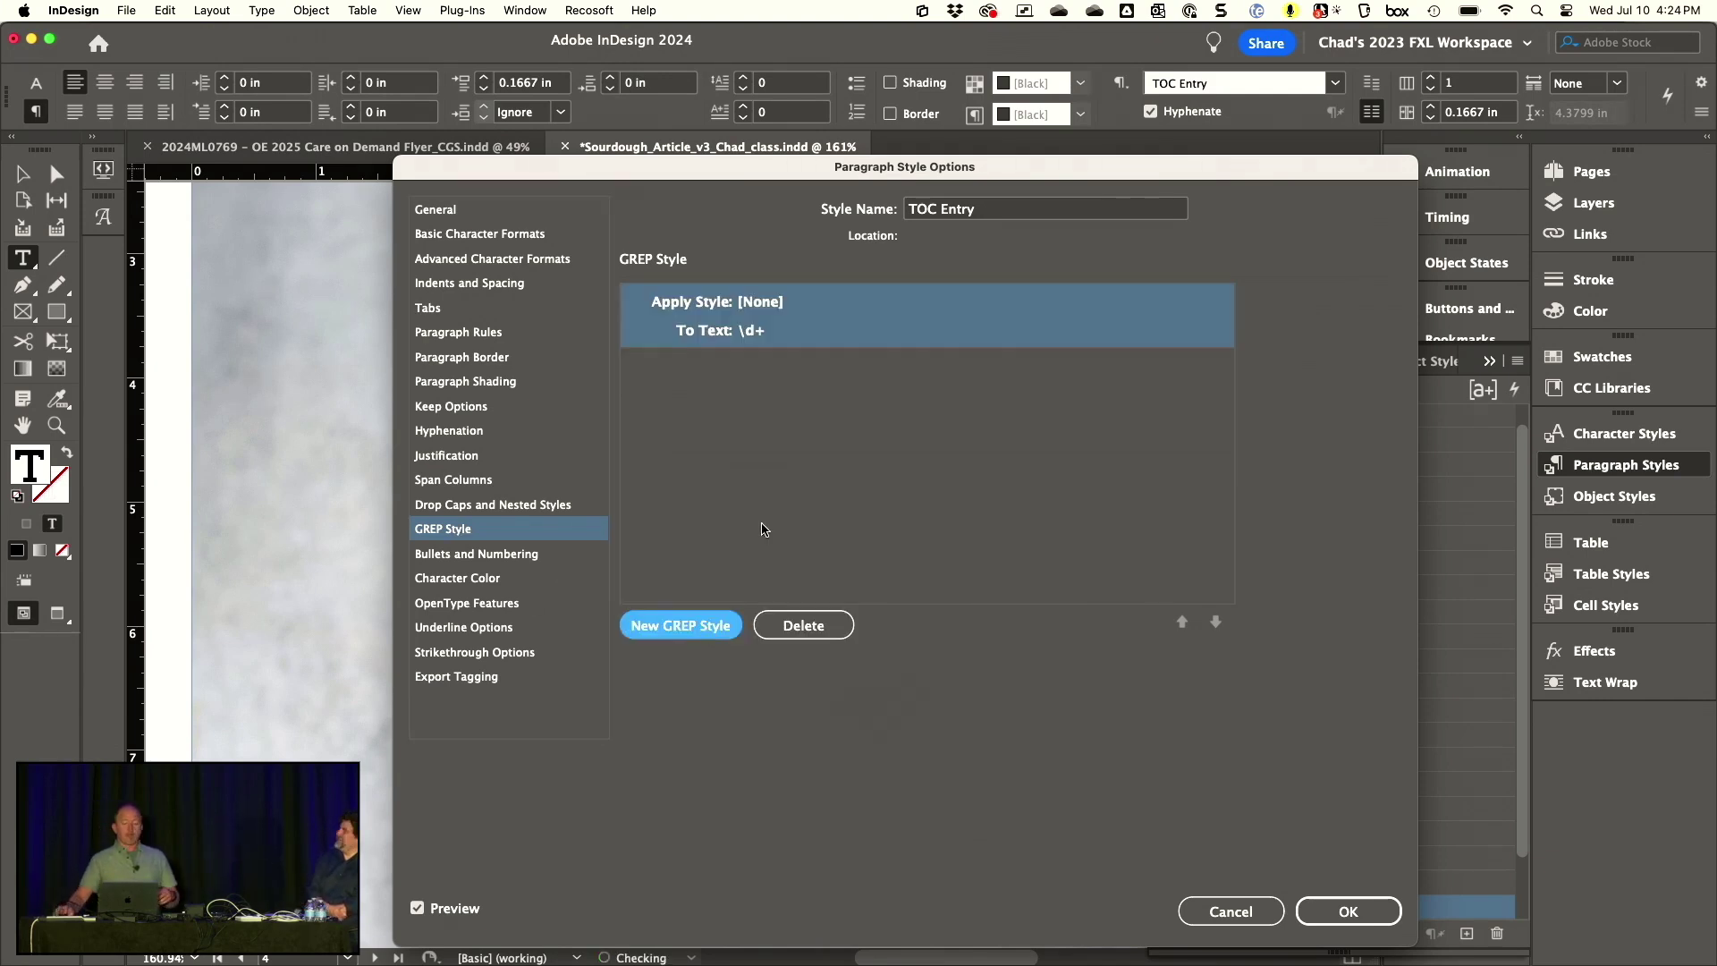
pyautogui.click(763, 309)
pyautogui.click(763, 311)
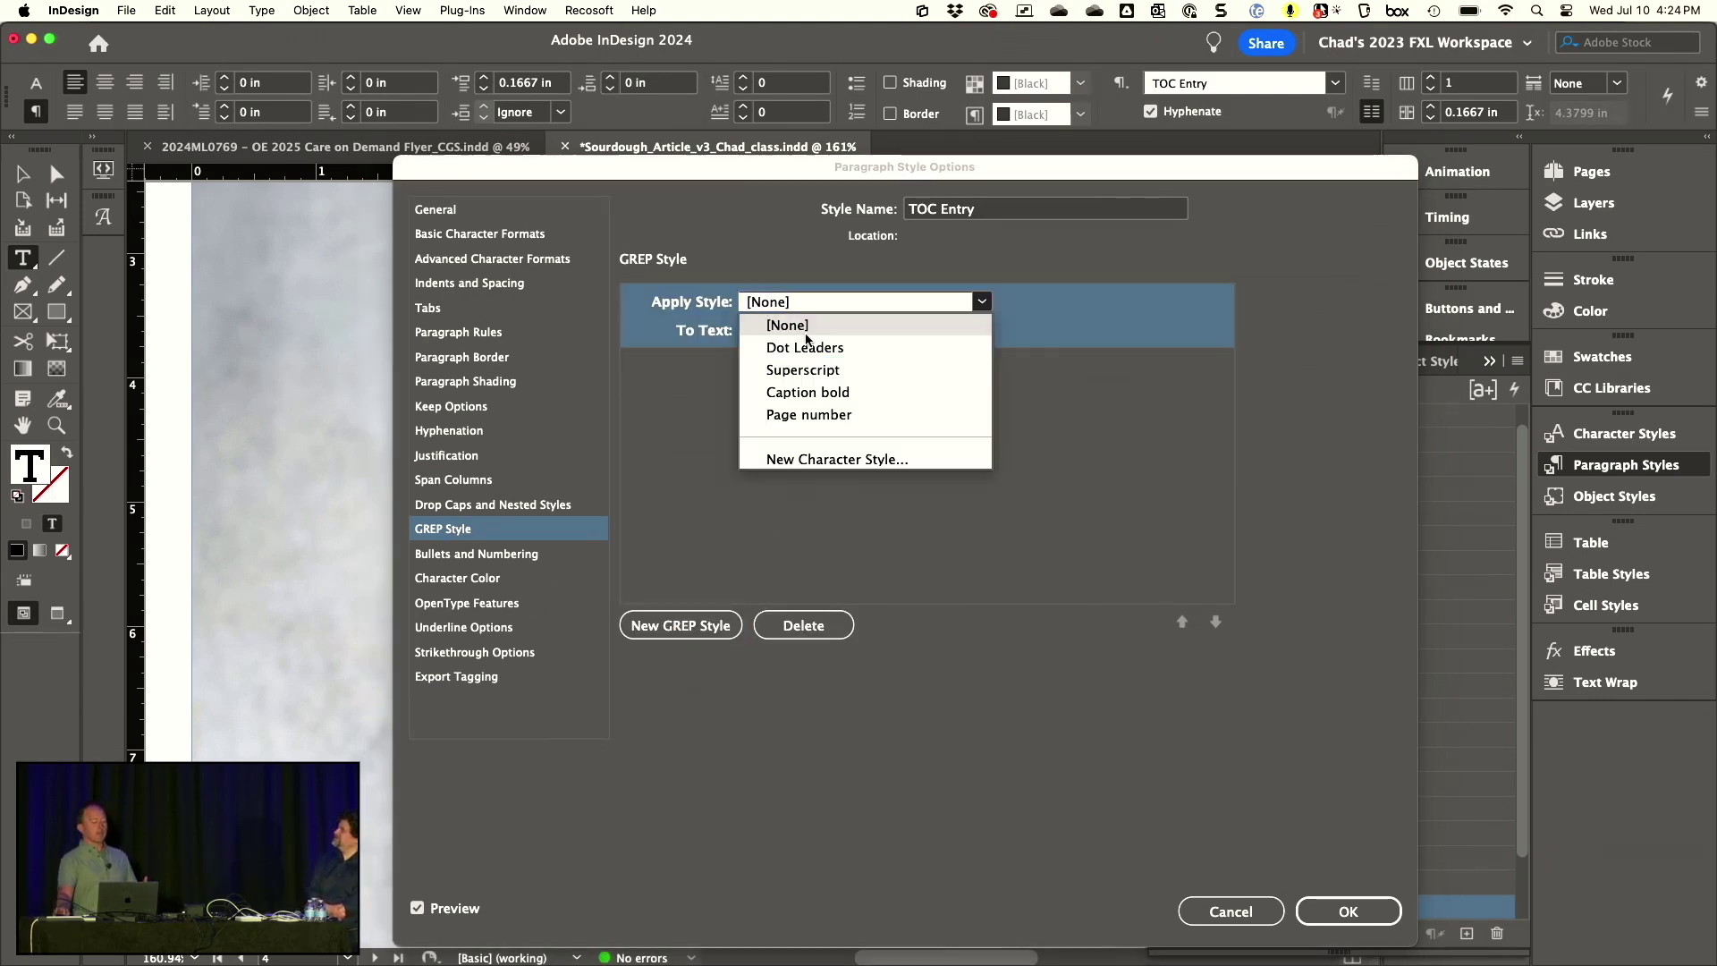
pyautogui.click(811, 351)
pyautogui.click(767, 331)
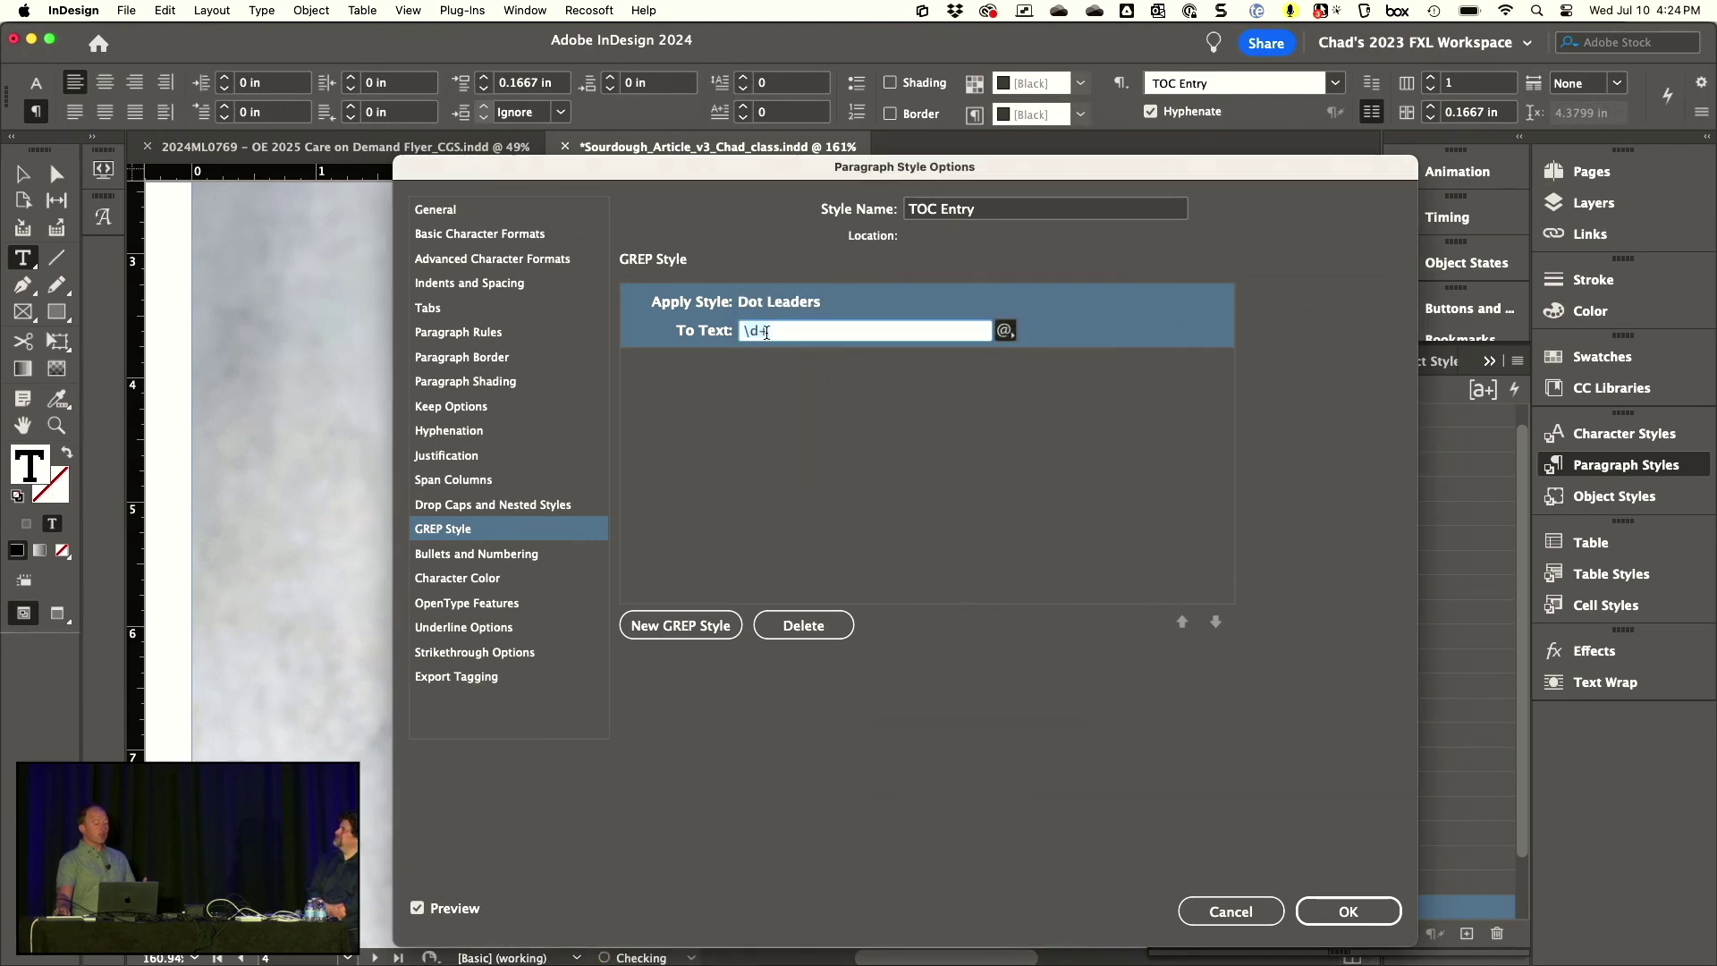
pyautogui.click(1002, 333)
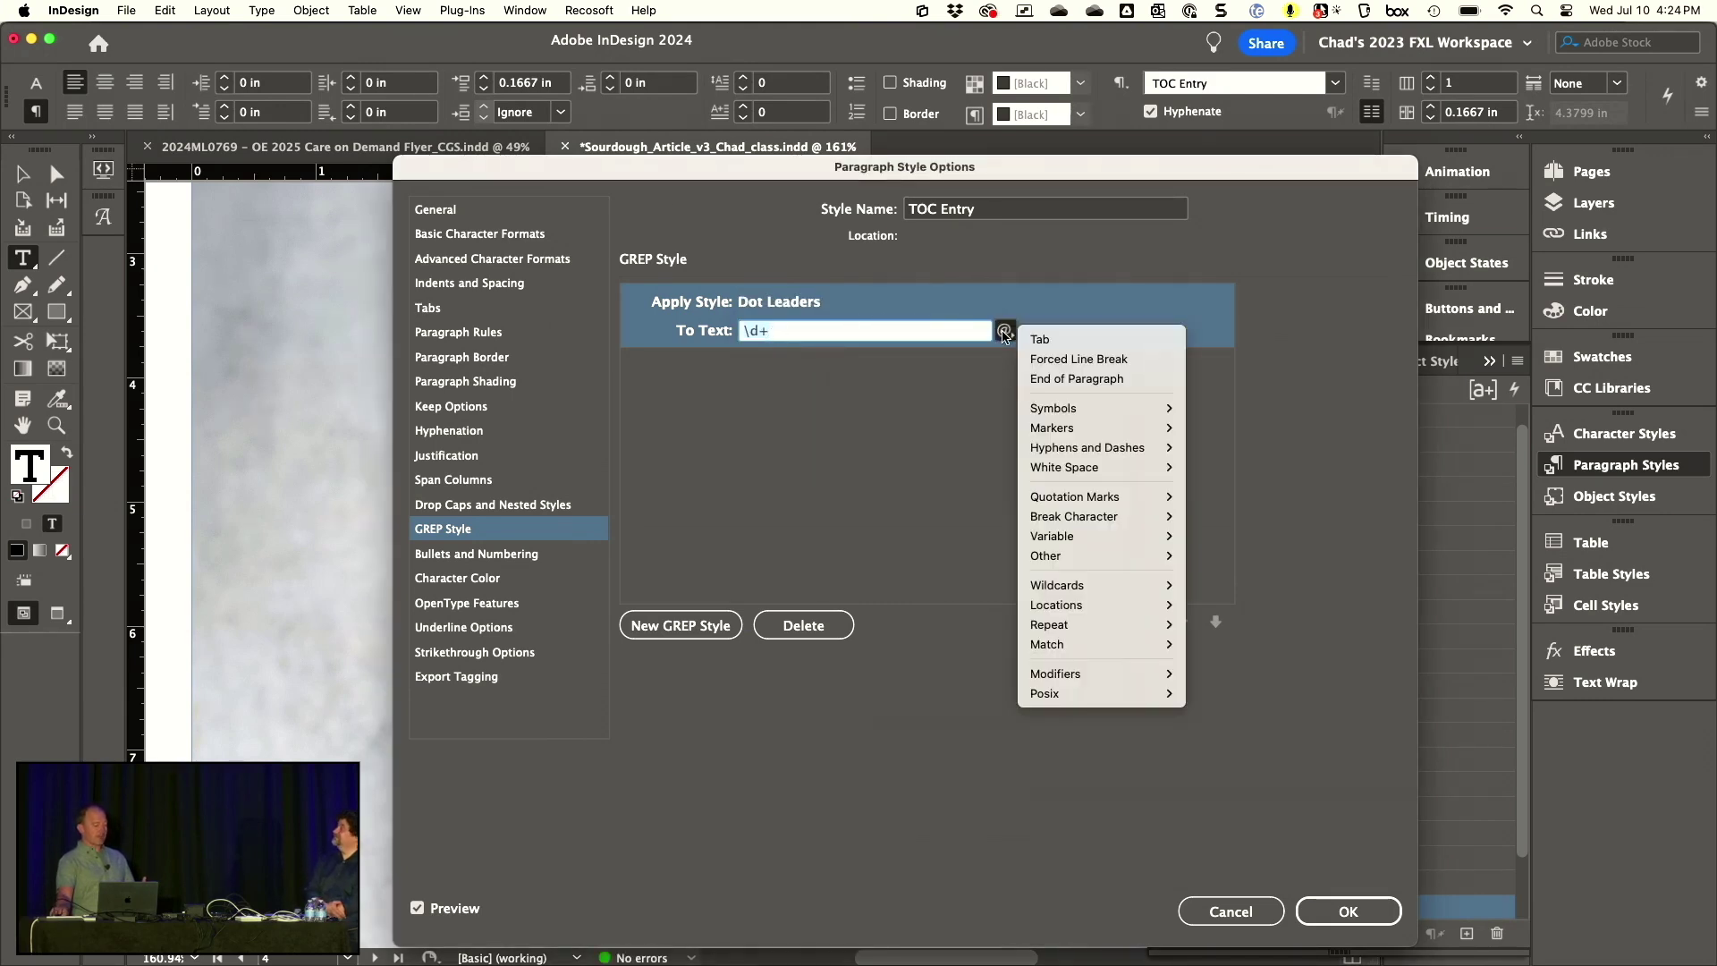
pyautogui.moveTo(1087, 559)
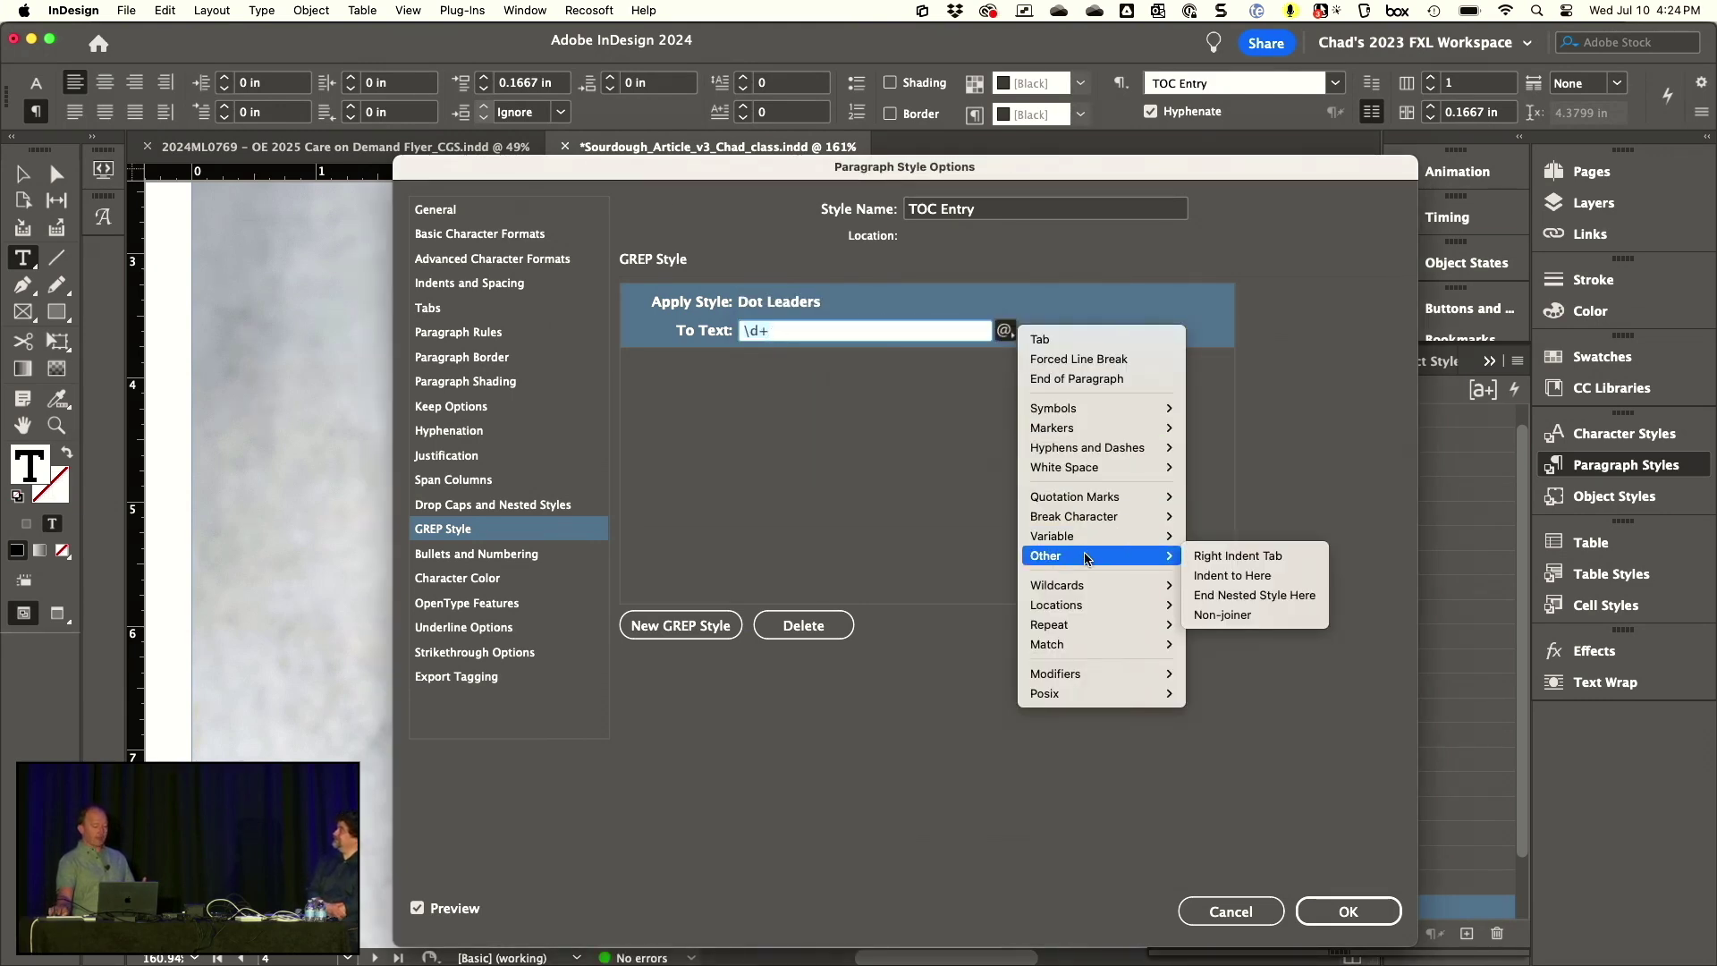
pyautogui.click(1240, 556)
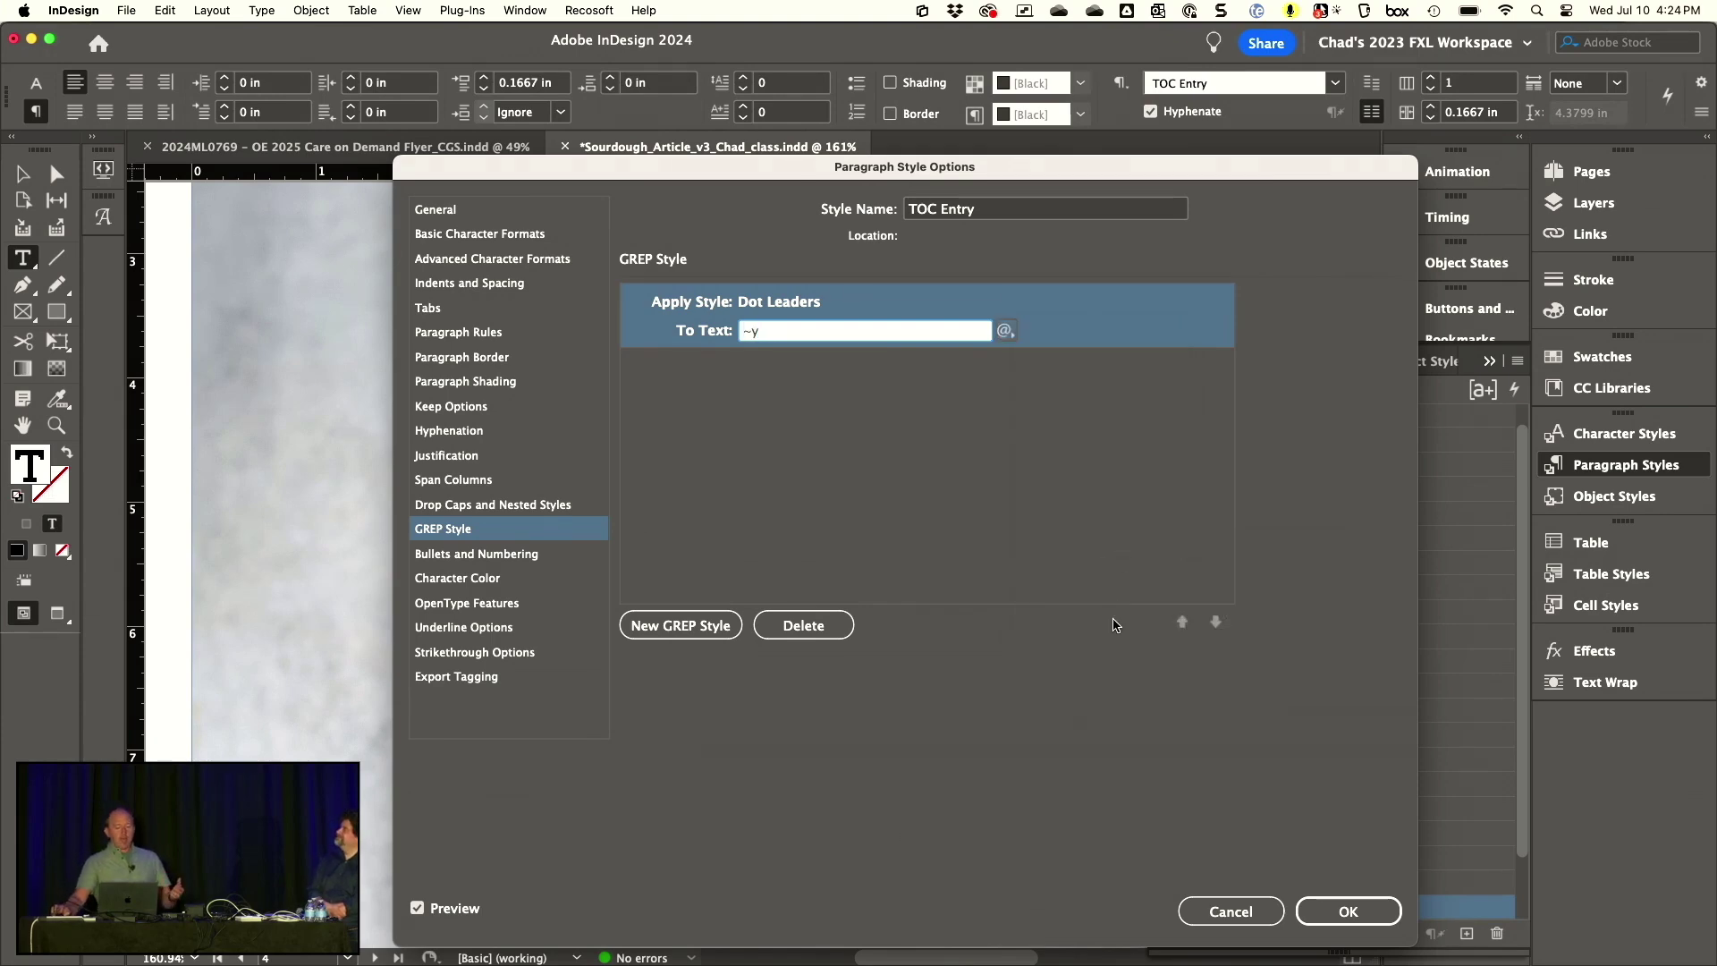
pyautogui.click(1346, 909)
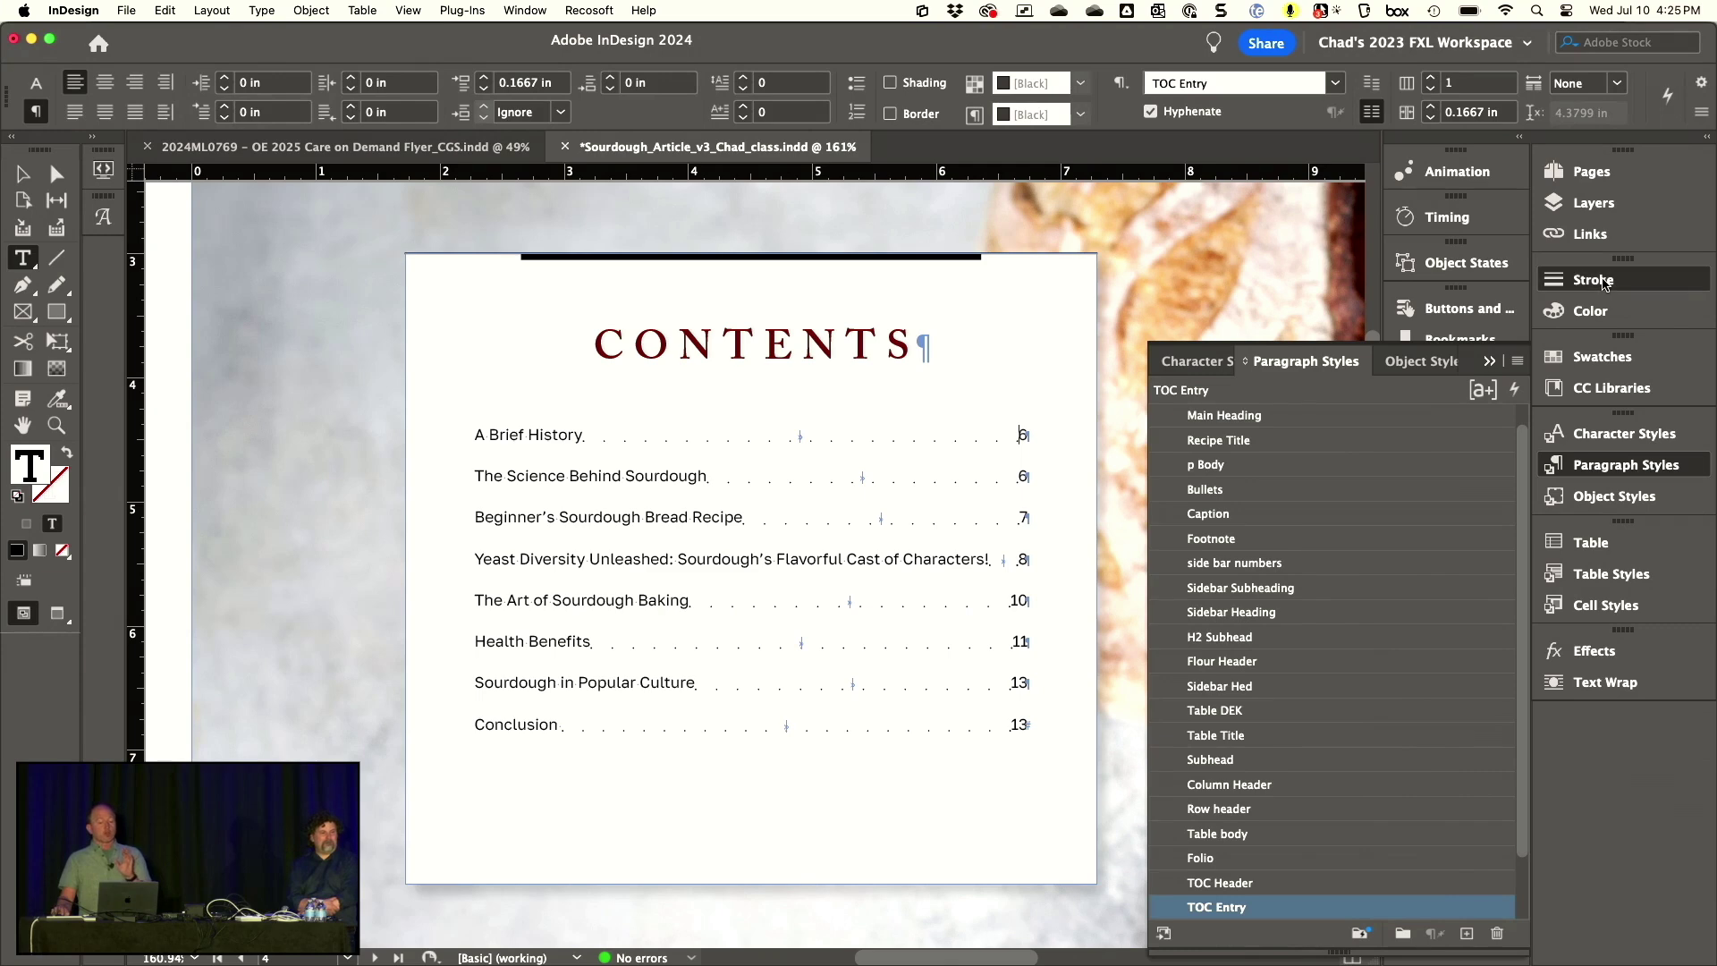
# Step: Edit the Leader Dots stroke style, reducing its pattern length to 0p6
pyautogui.click(1601, 280)
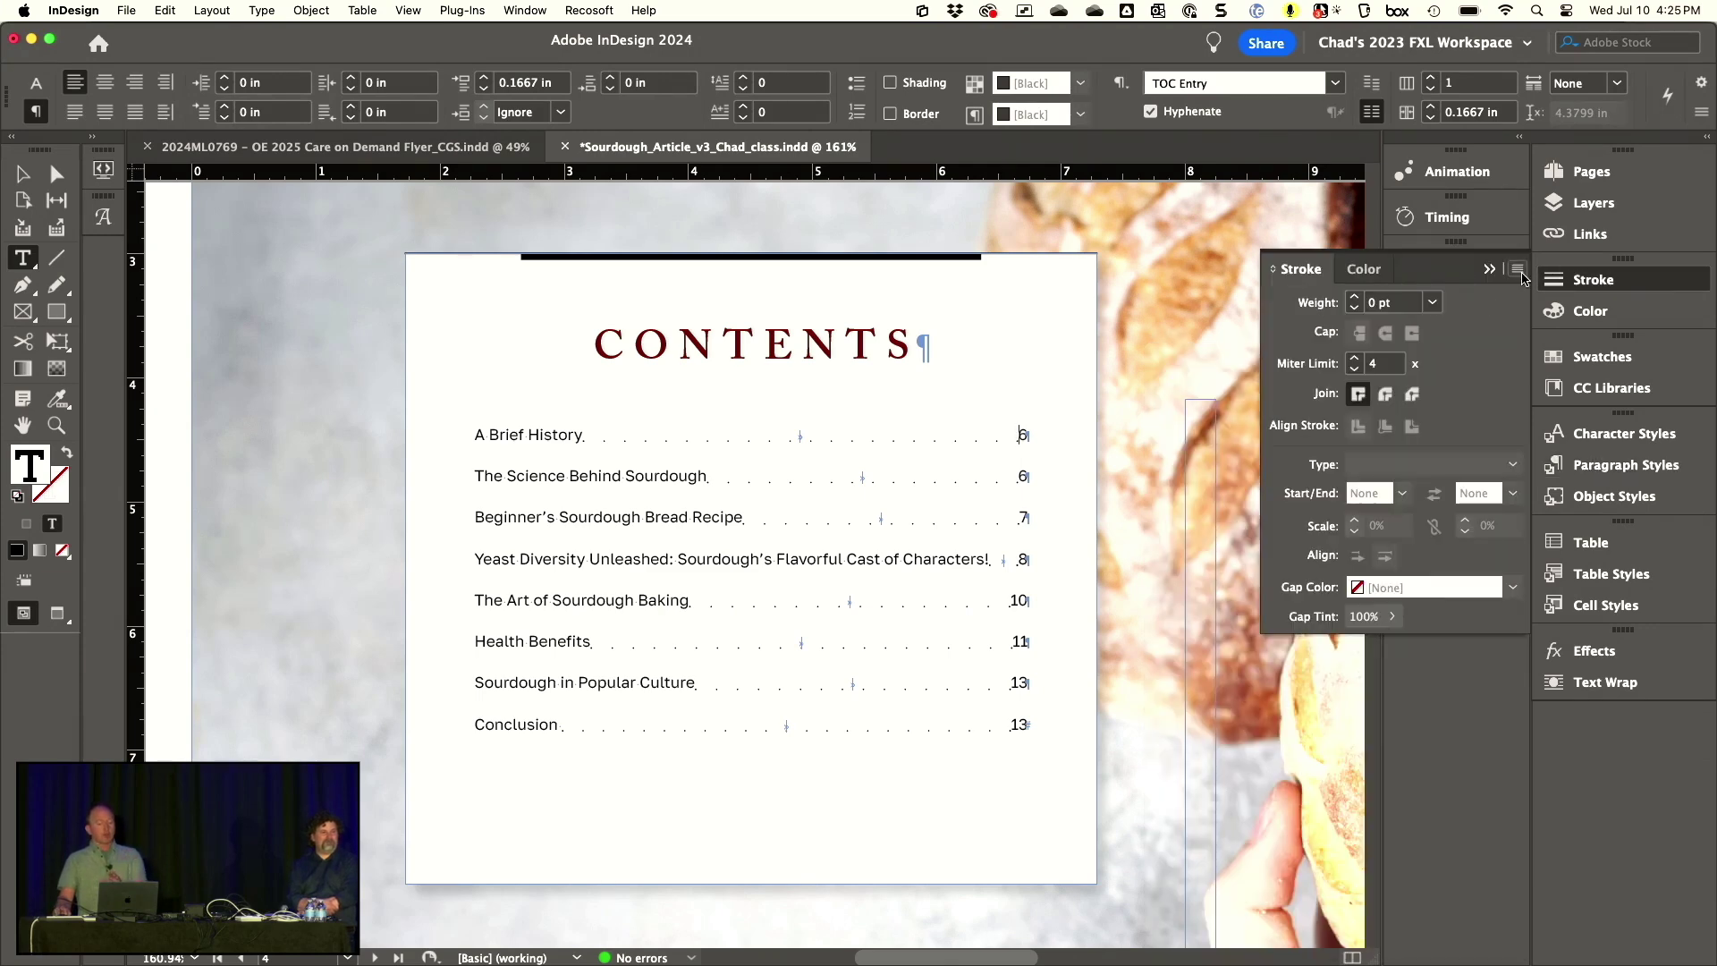
pyautogui.click(1519, 269)
pyautogui.click(1583, 311)
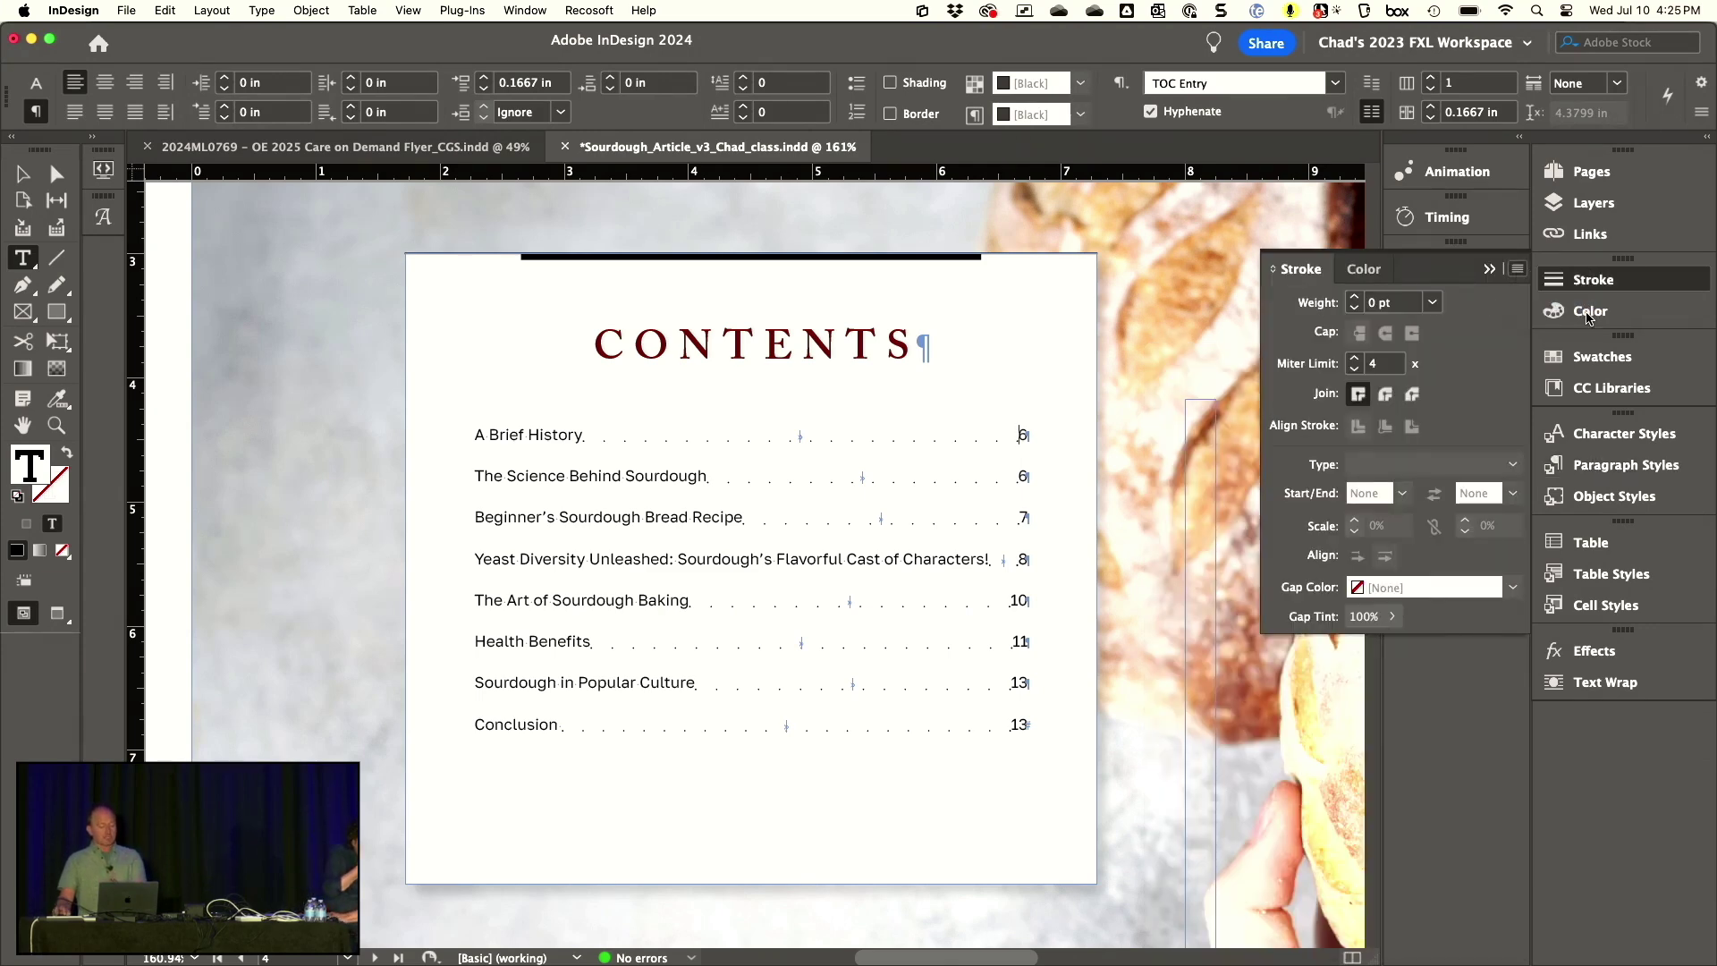
pyautogui.click(1242, 597)
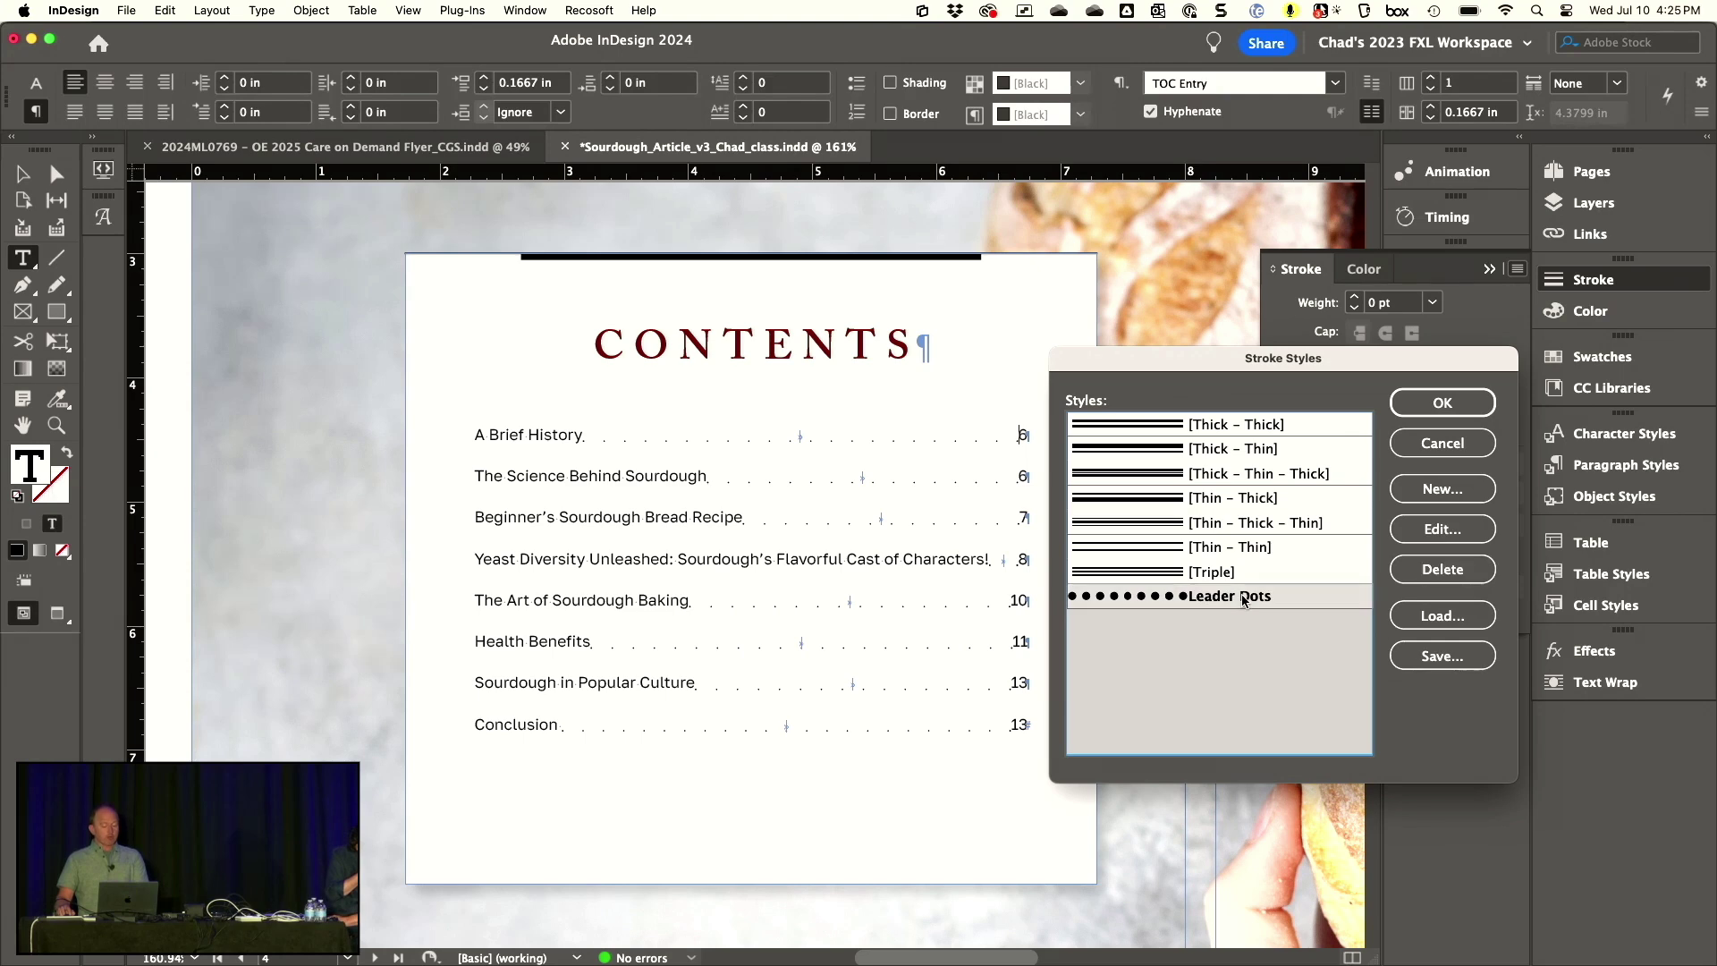
pyautogui.click(1442, 532)
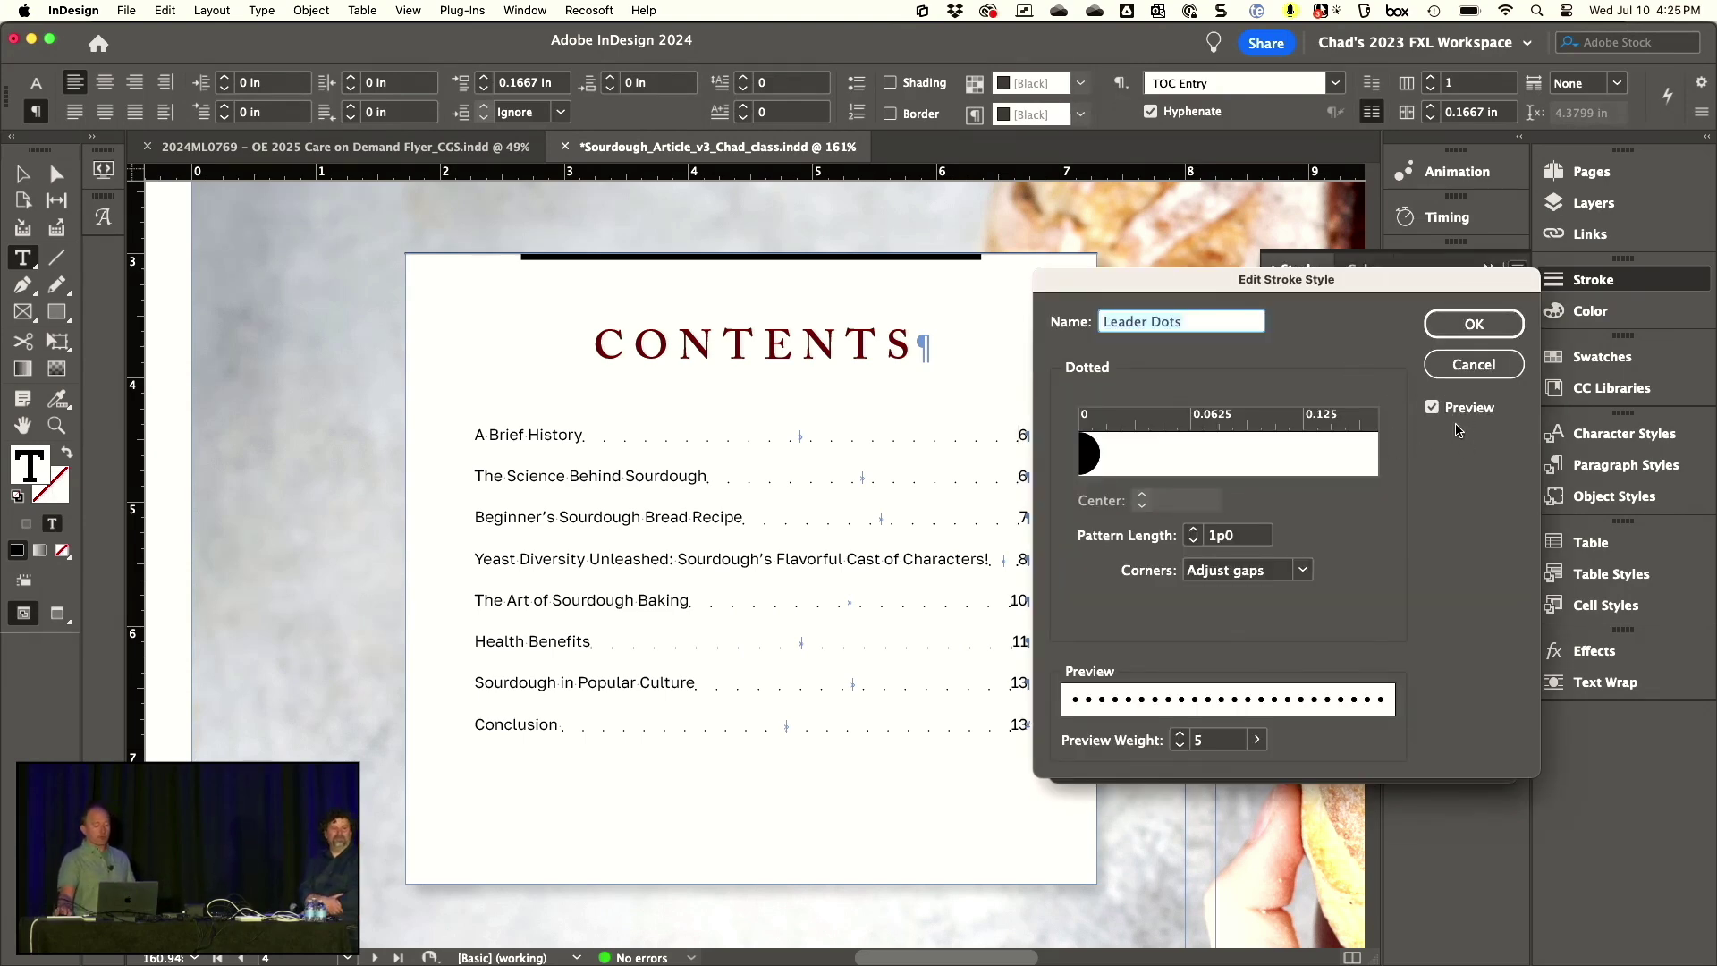
pyautogui.click(1252, 536)
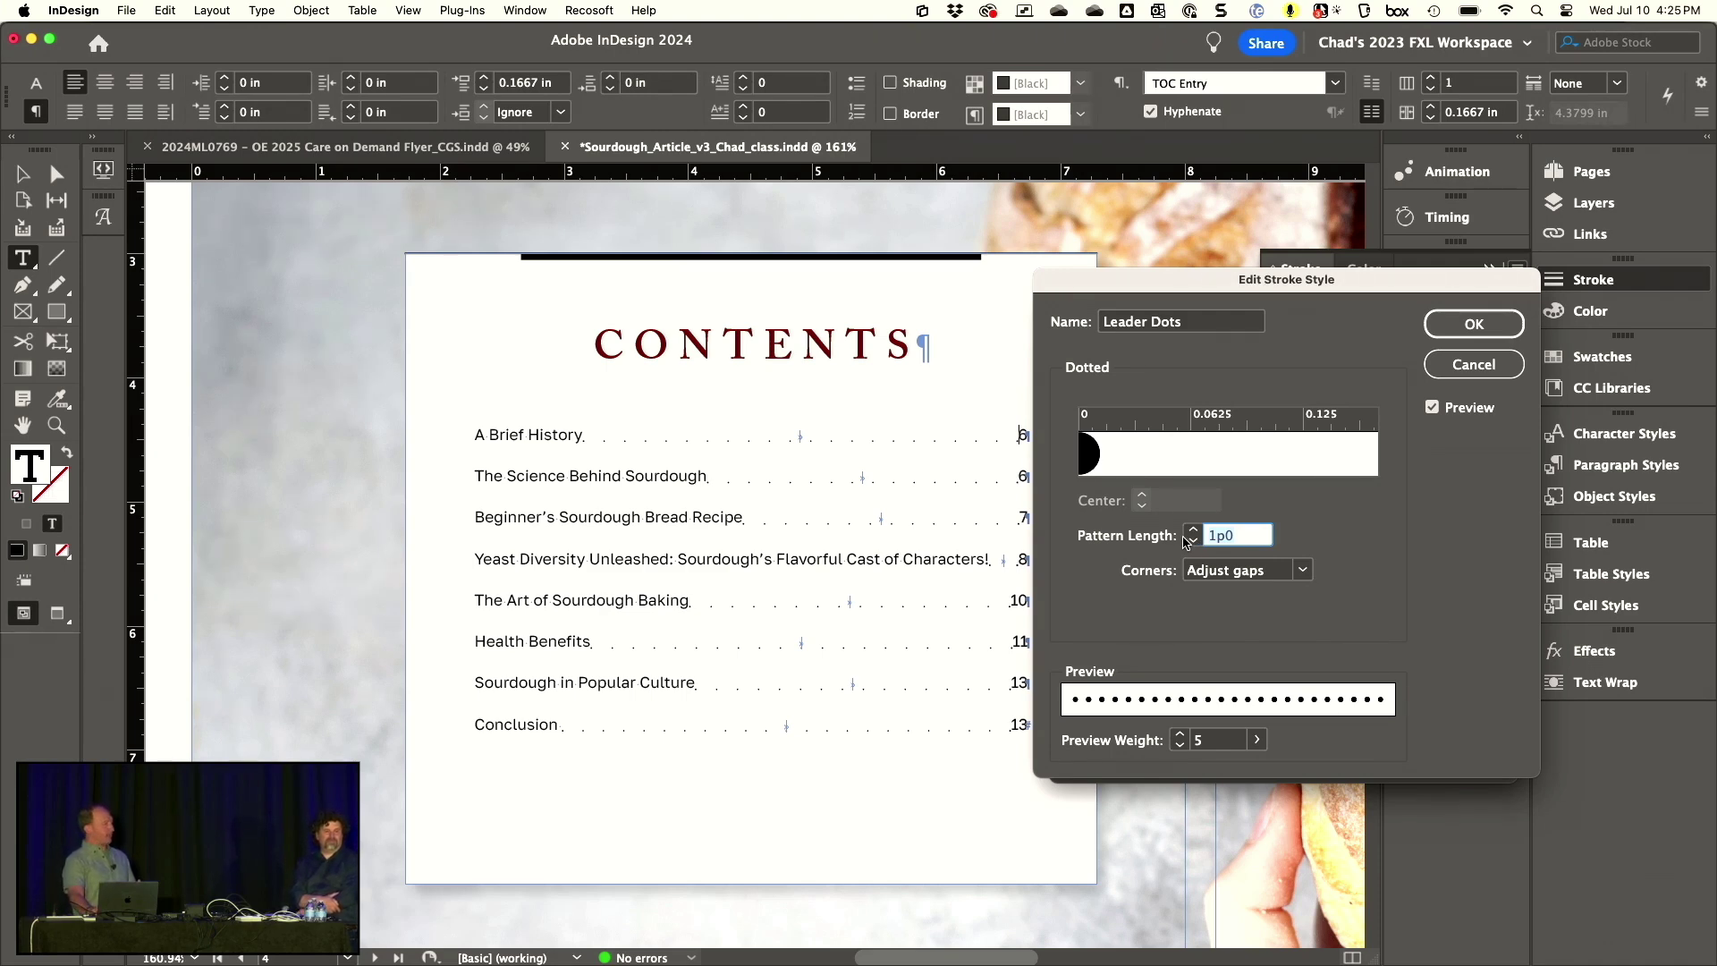
pyautogui.press('Down')
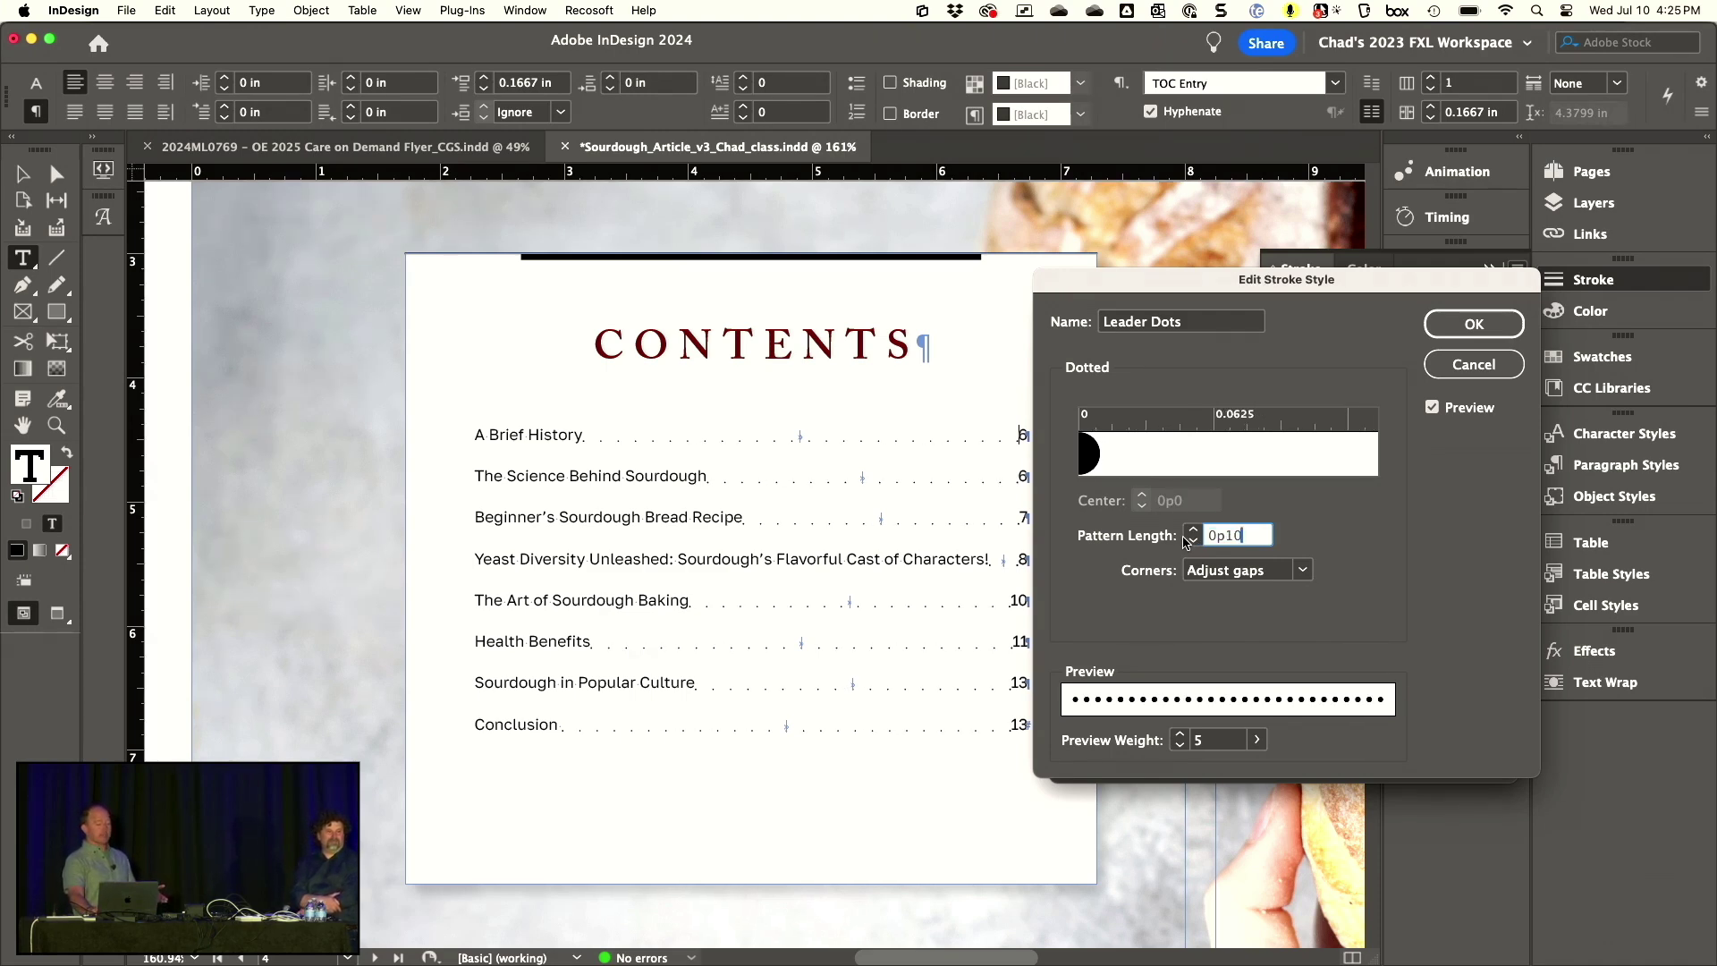
pyautogui.press('Down')
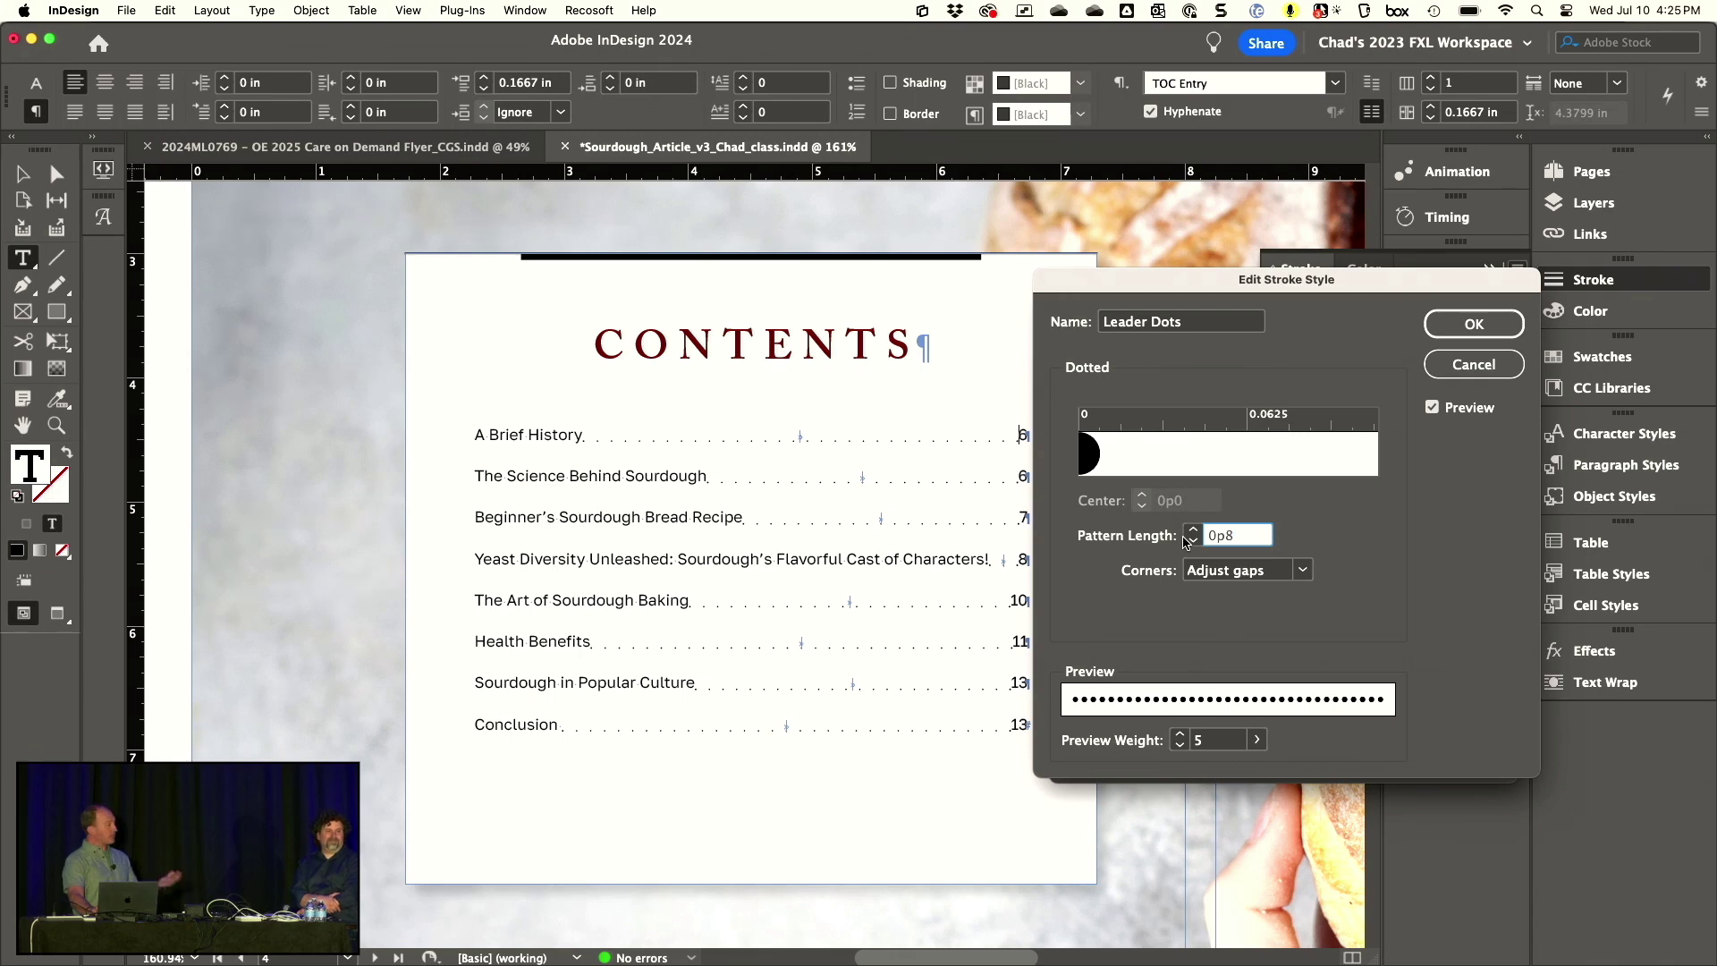
pyautogui.press('Down')
pyautogui.press('Down')
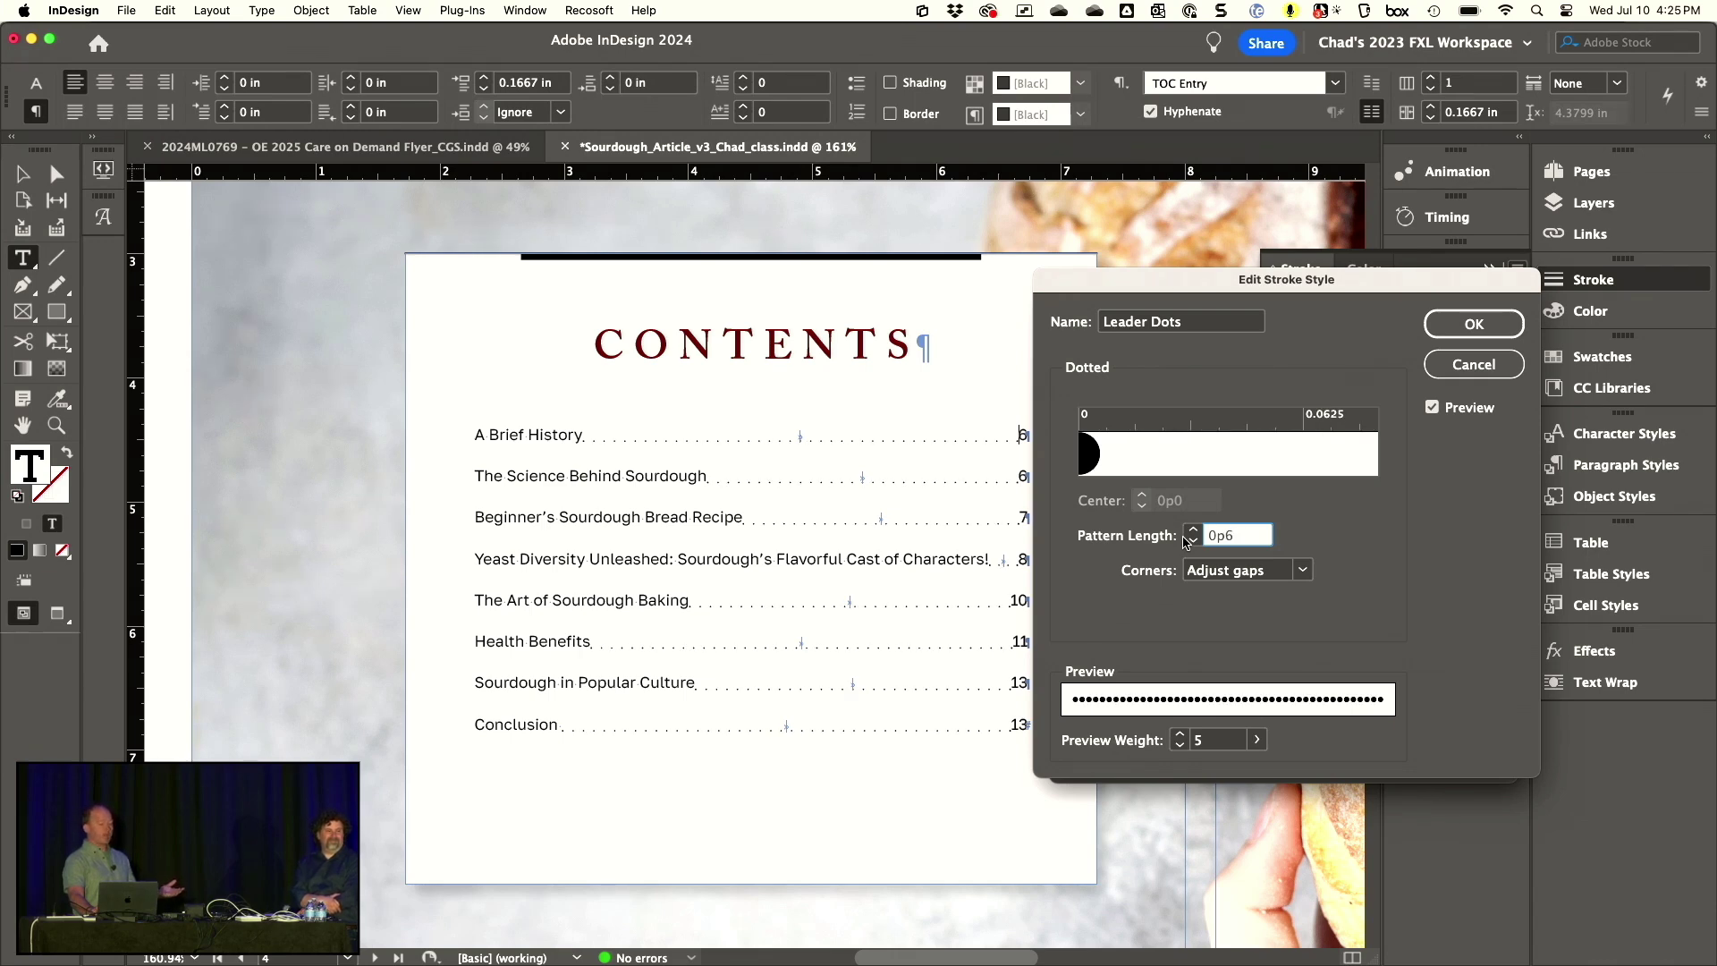
pyautogui.press('Down')
pyautogui.press('Up')
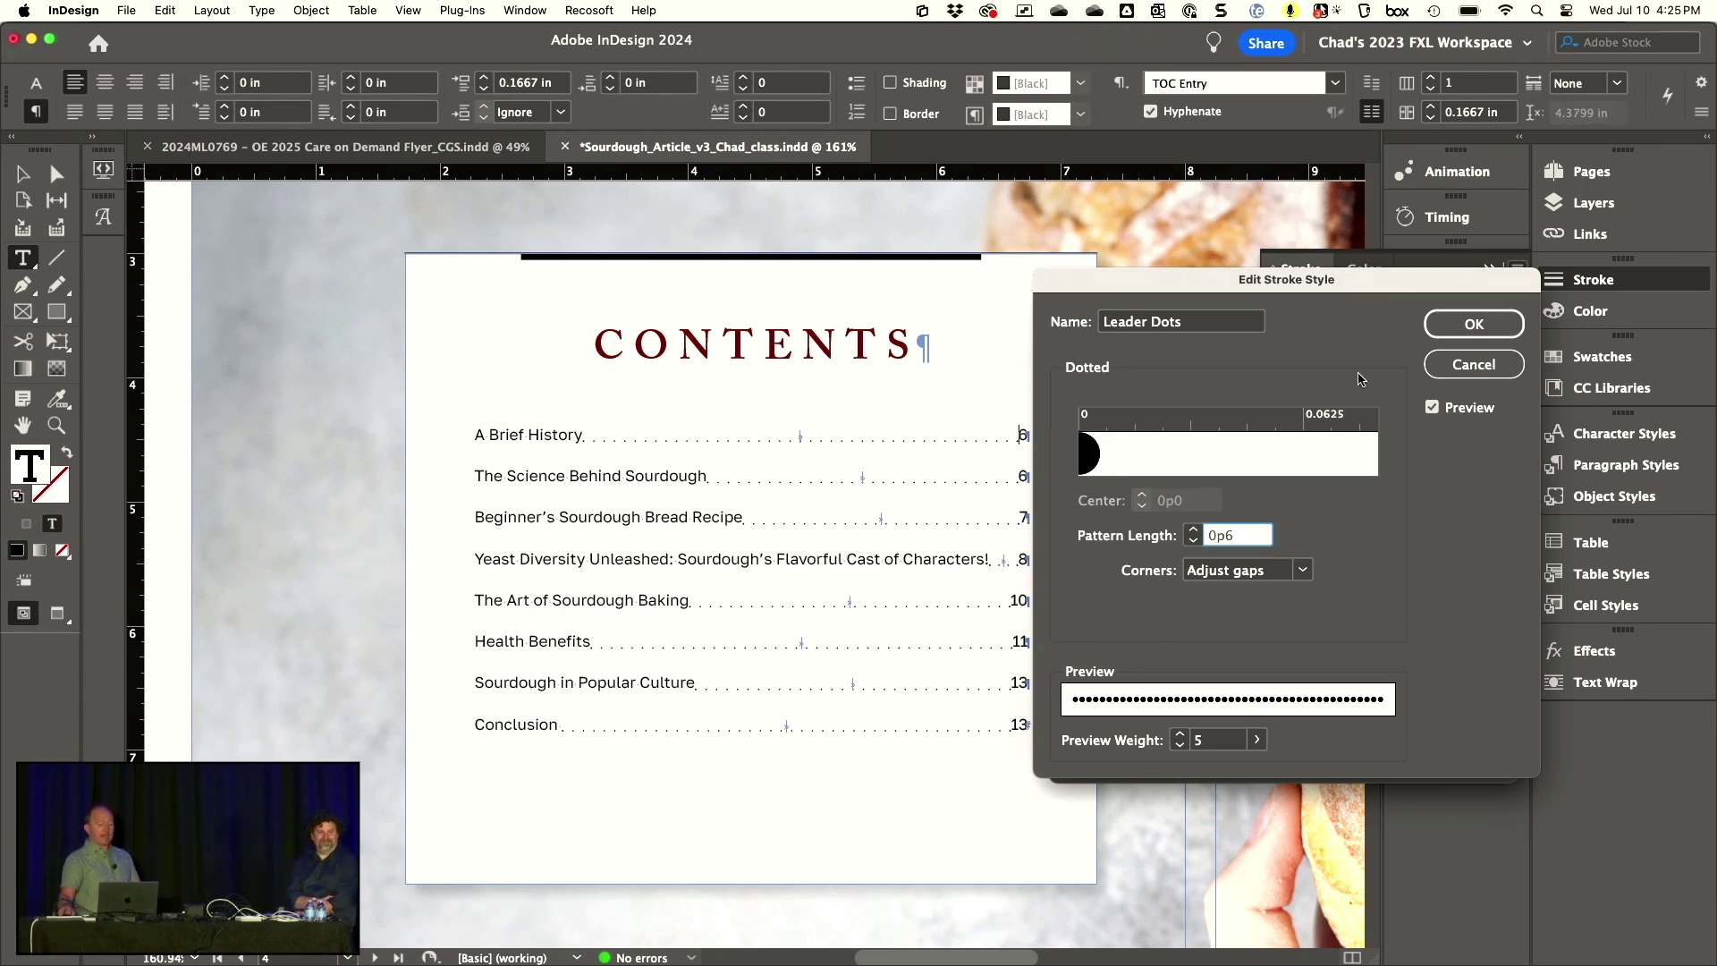
pyautogui.click(1471, 325)
pyautogui.click(1436, 404)
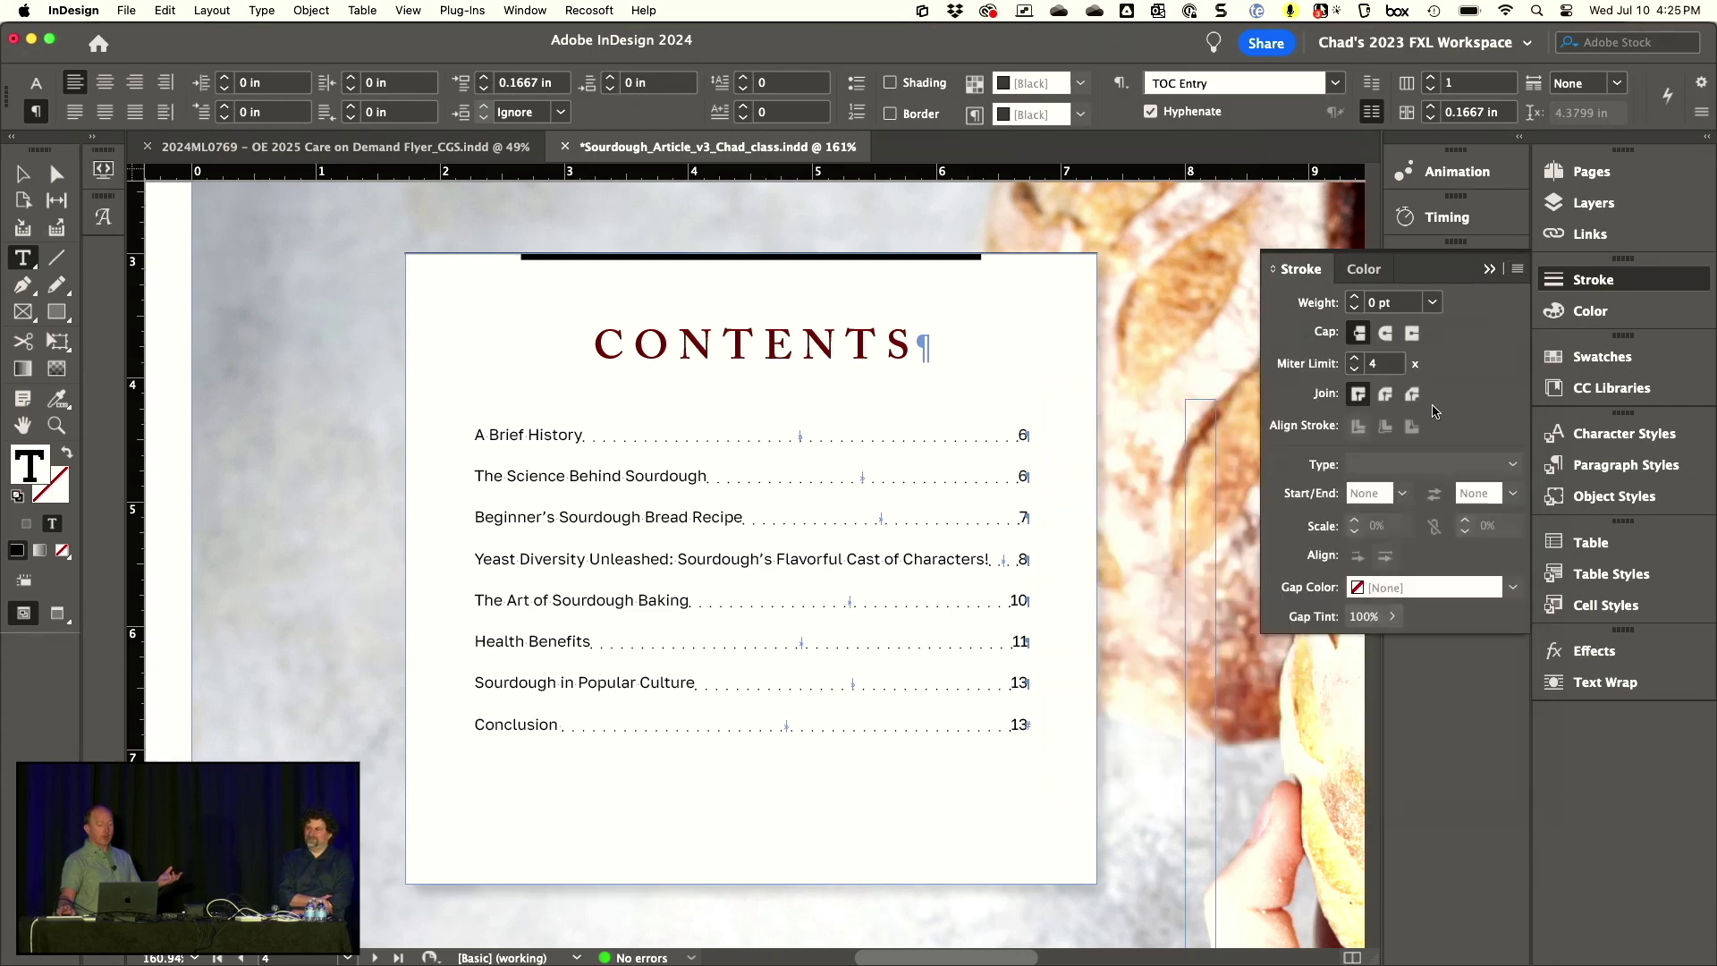